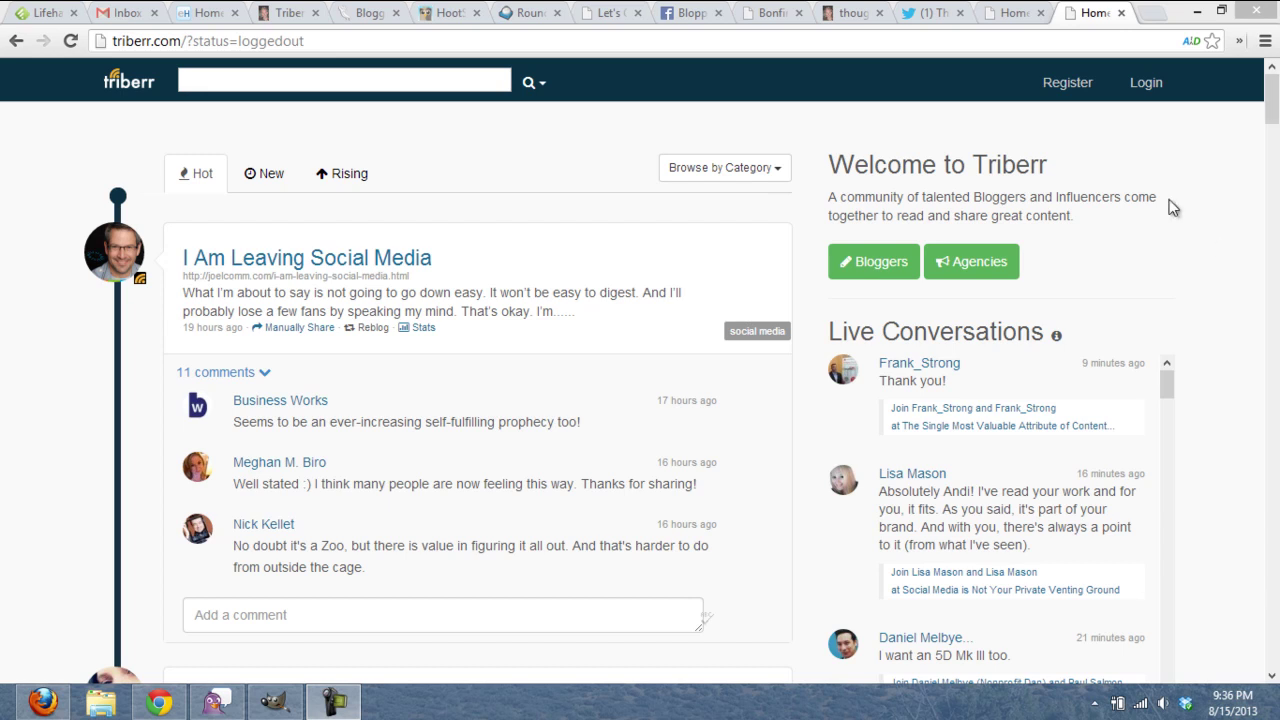
- Log in to Triberr with the Twitter account to reach the Stream page
click(1148, 90)
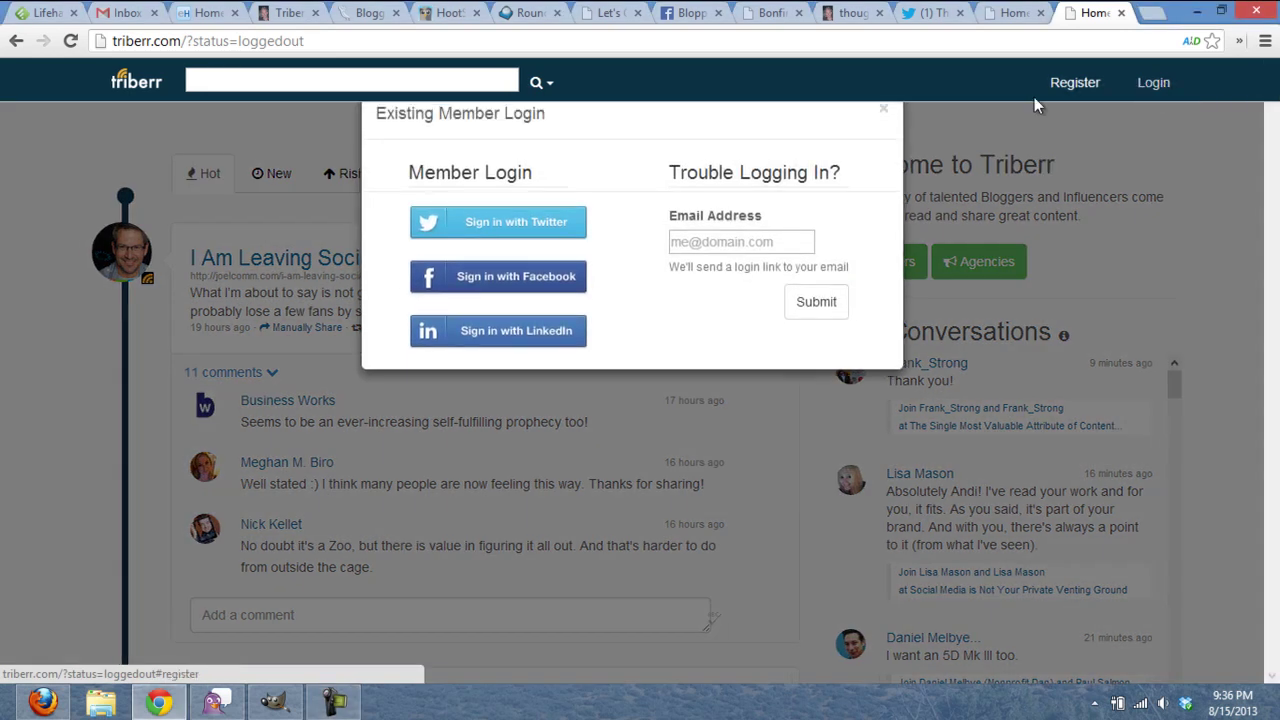
click(561, 231)
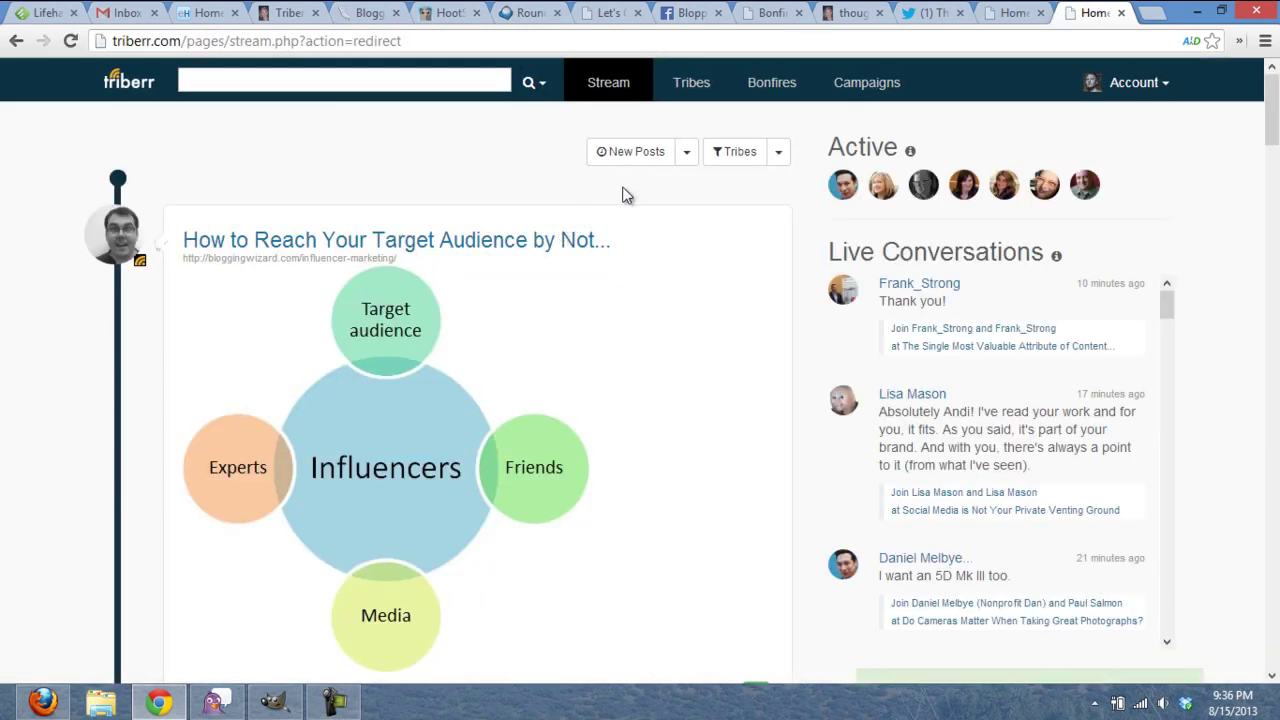
- In Account Settings, review My Blogs and My Social Networks, showing one Twitter account with reach 78,453
click(1168, 88)
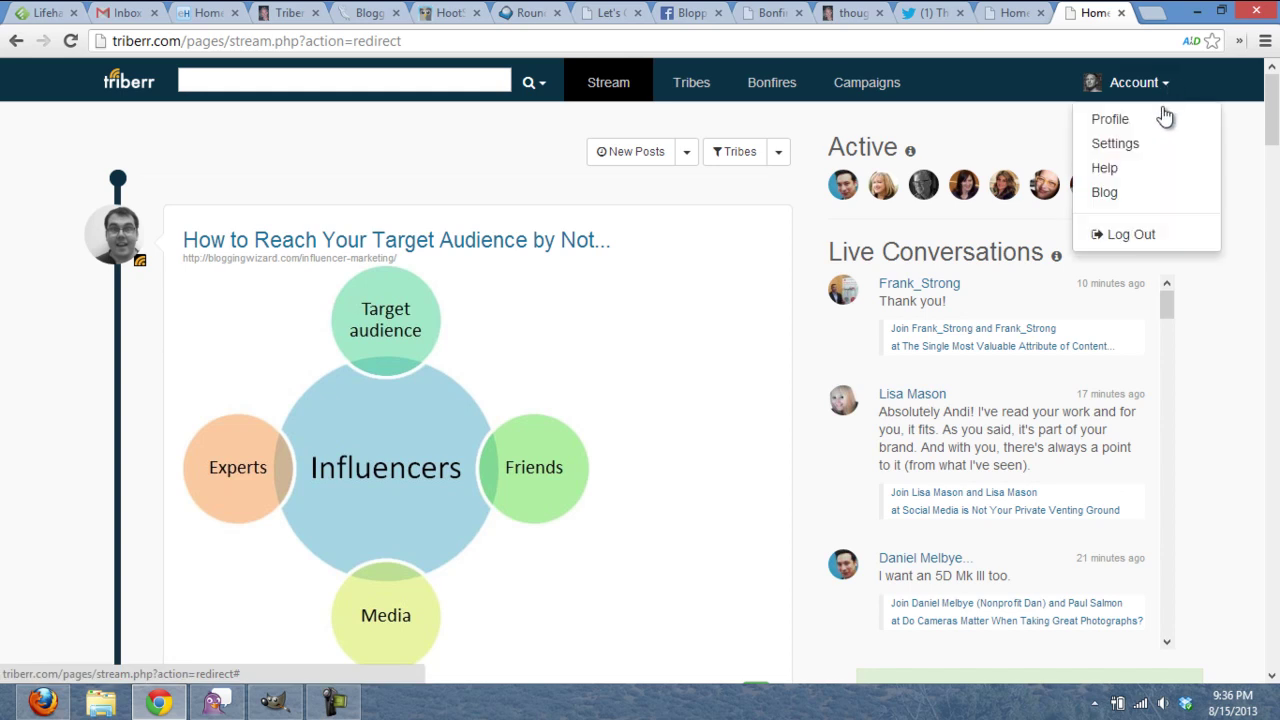
click(1136, 145)
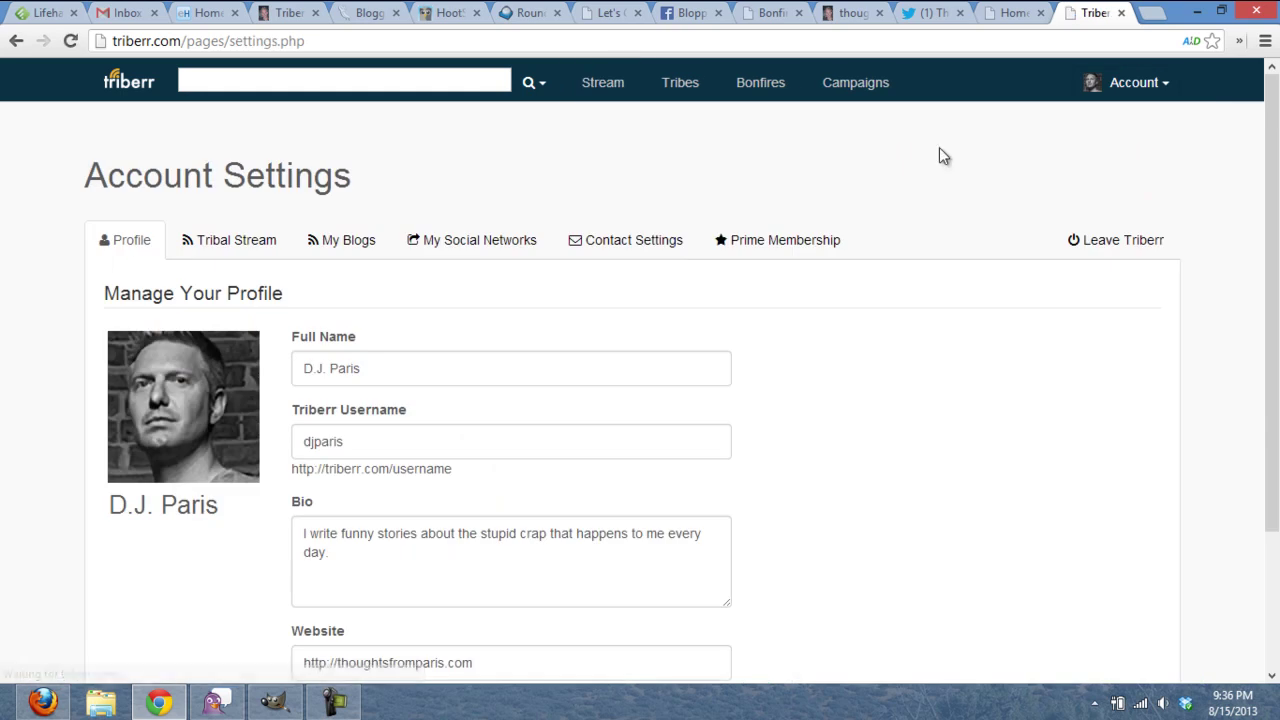
click(350, 244)
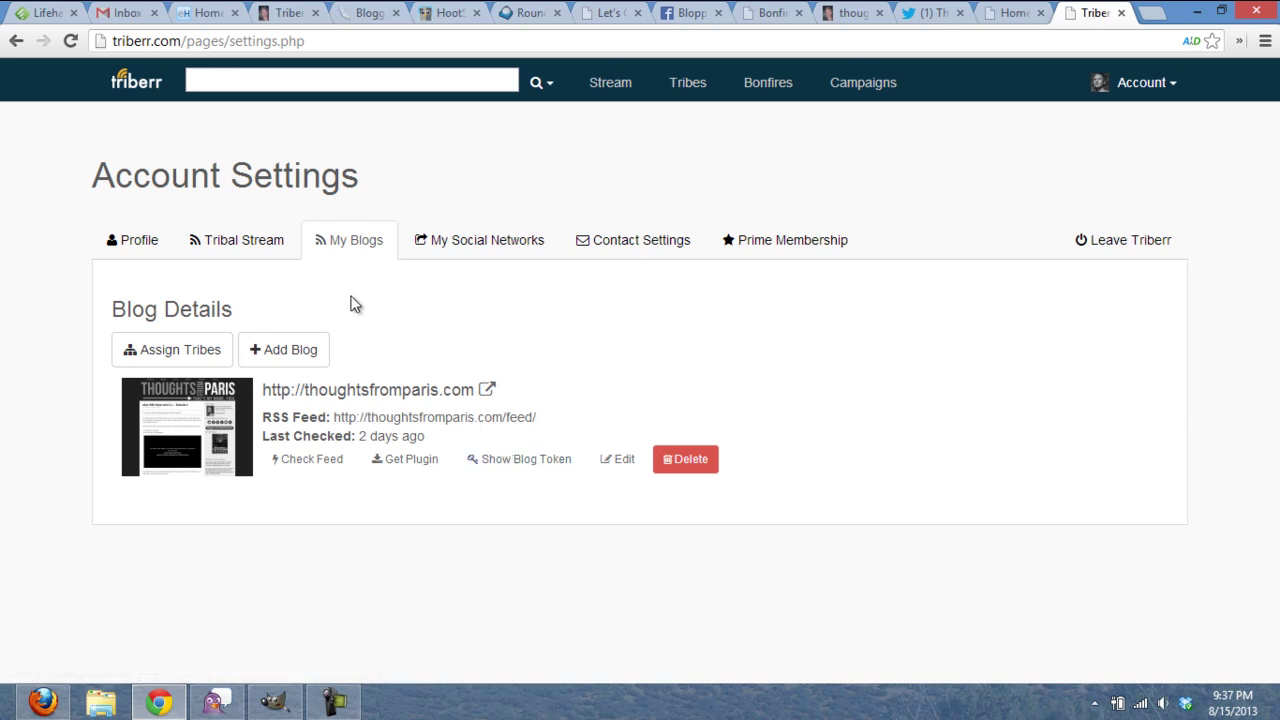
click(458, 251)
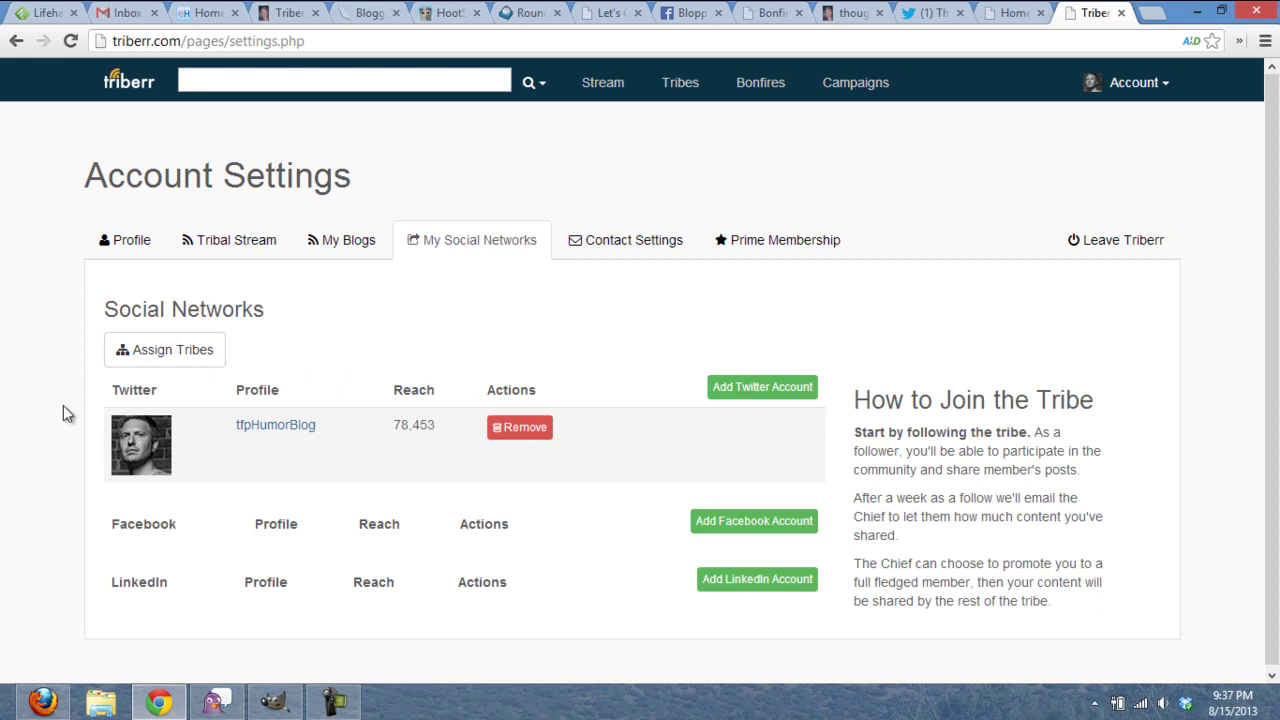
scroll(63, 405, down, 1)
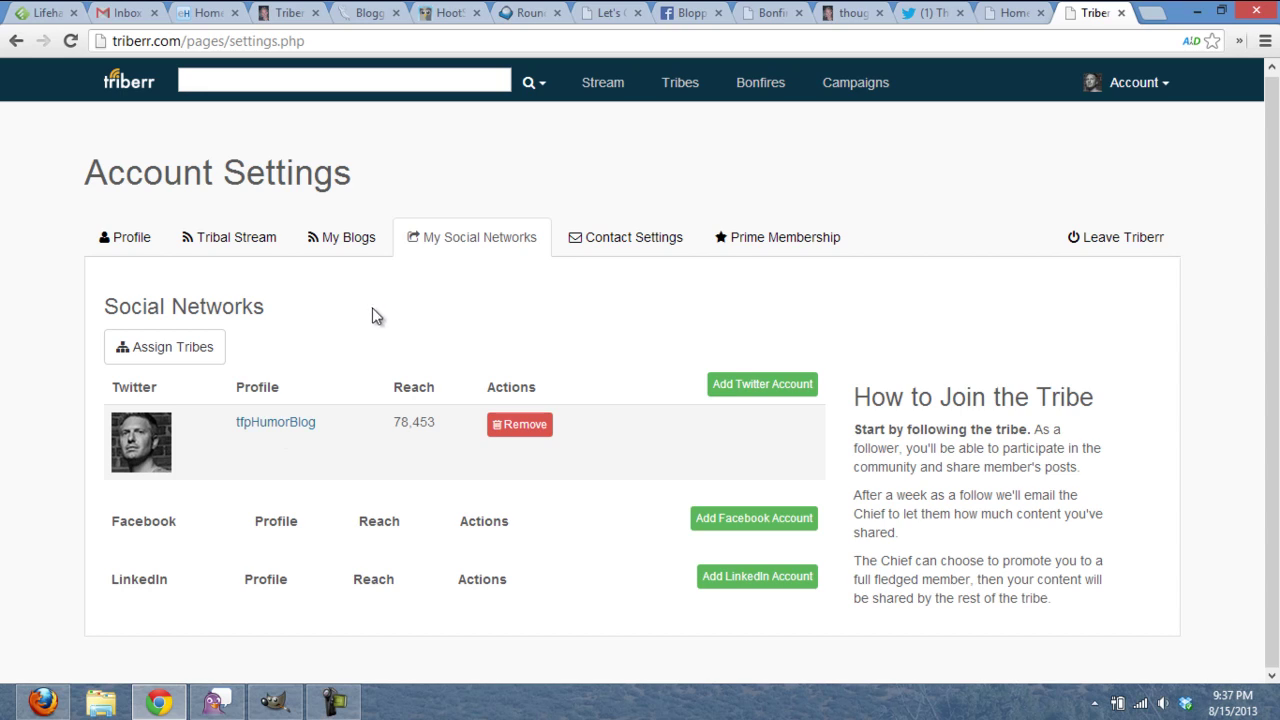
- Save the Tribal Stream tab: 2-hour share frequency, no email summaries, images shown
click(229, 244)
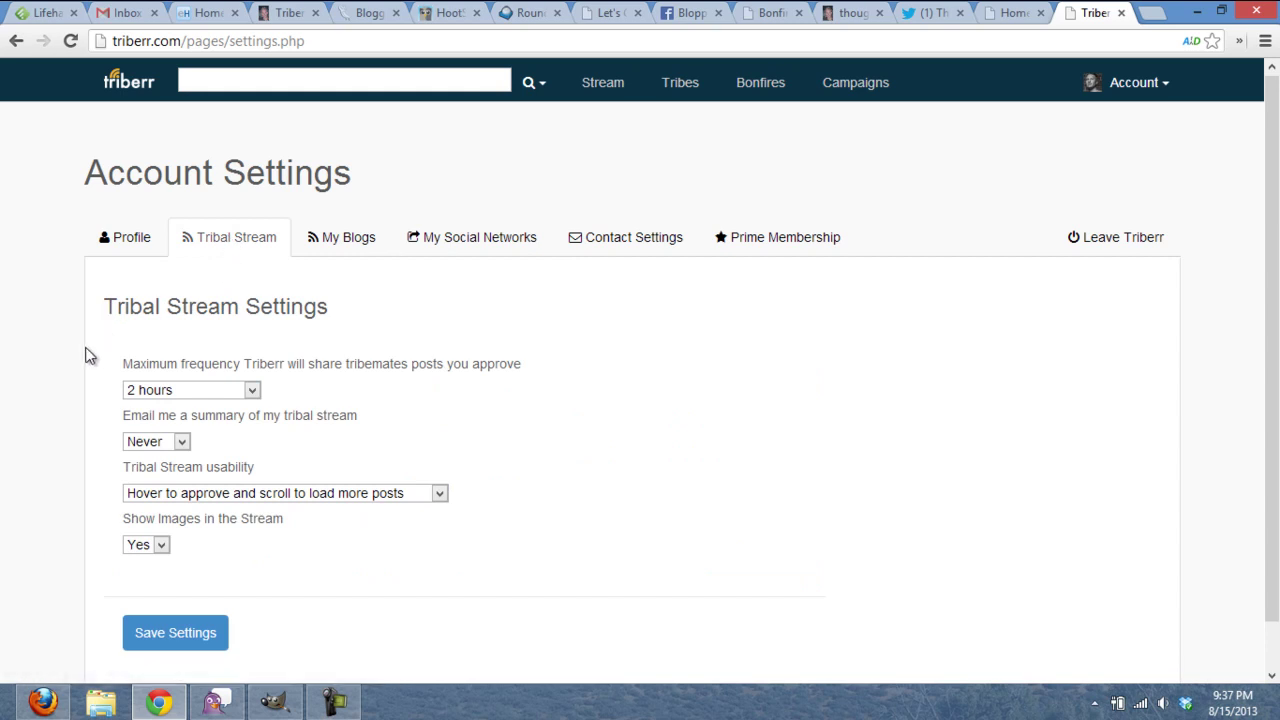
scroll(90, 356, down, 1)
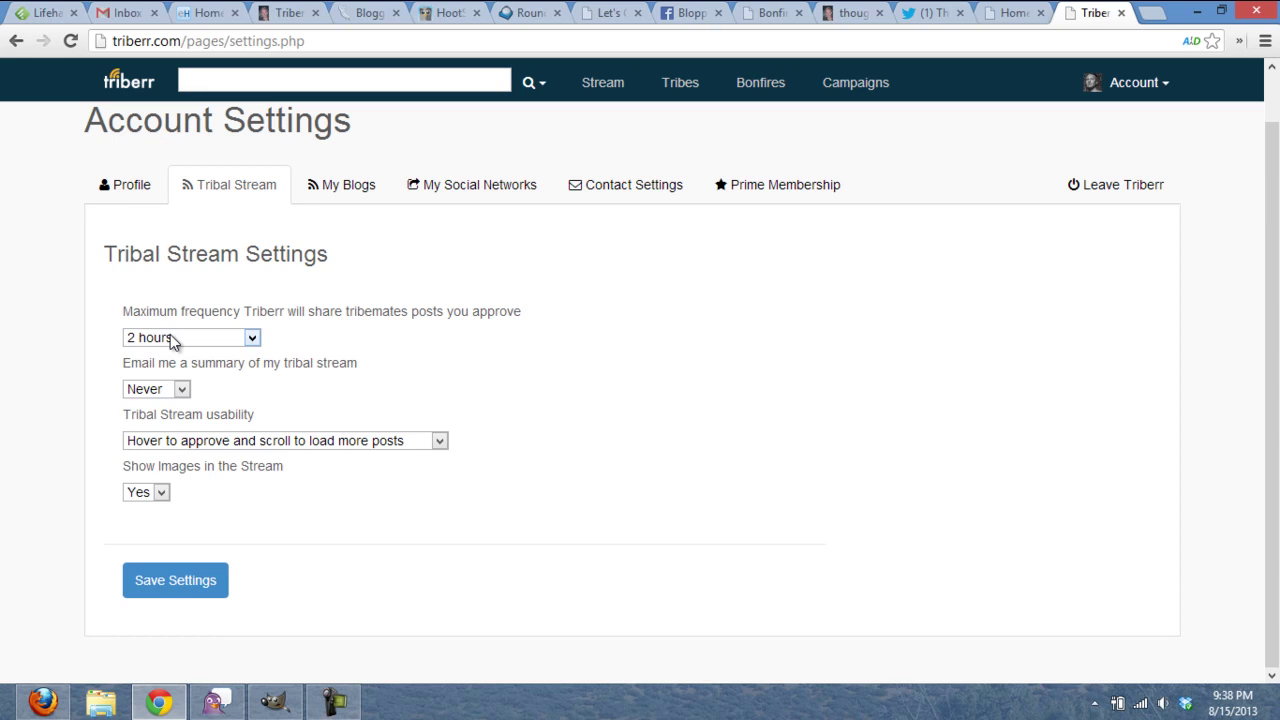
click(193, 584)
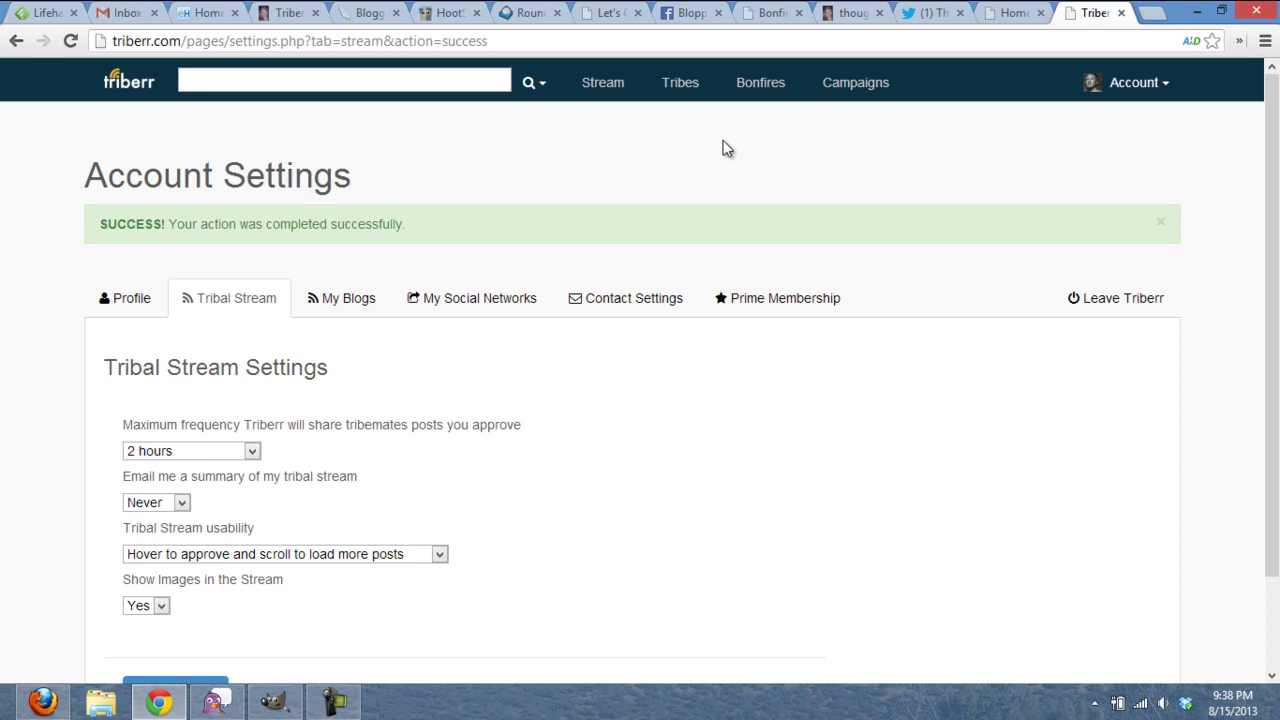
- Explore New Tribes filtered to the Humor category
click(684, 86)
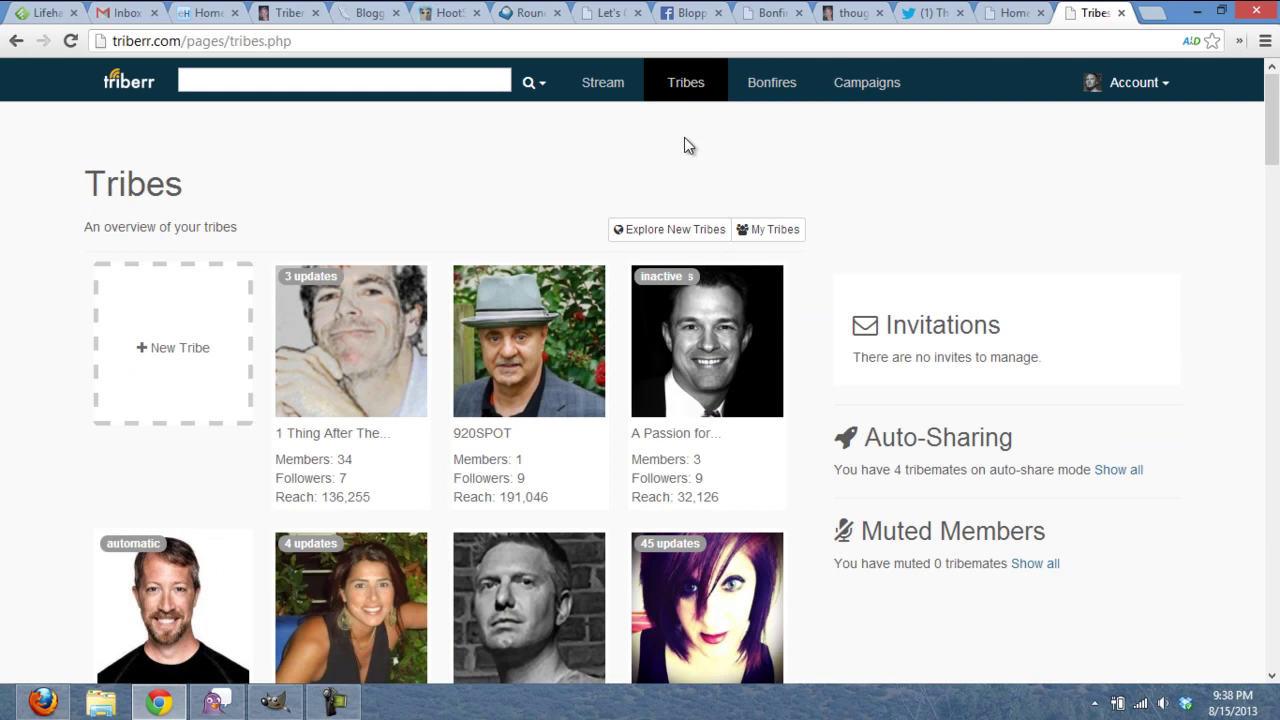
click(648, 236)
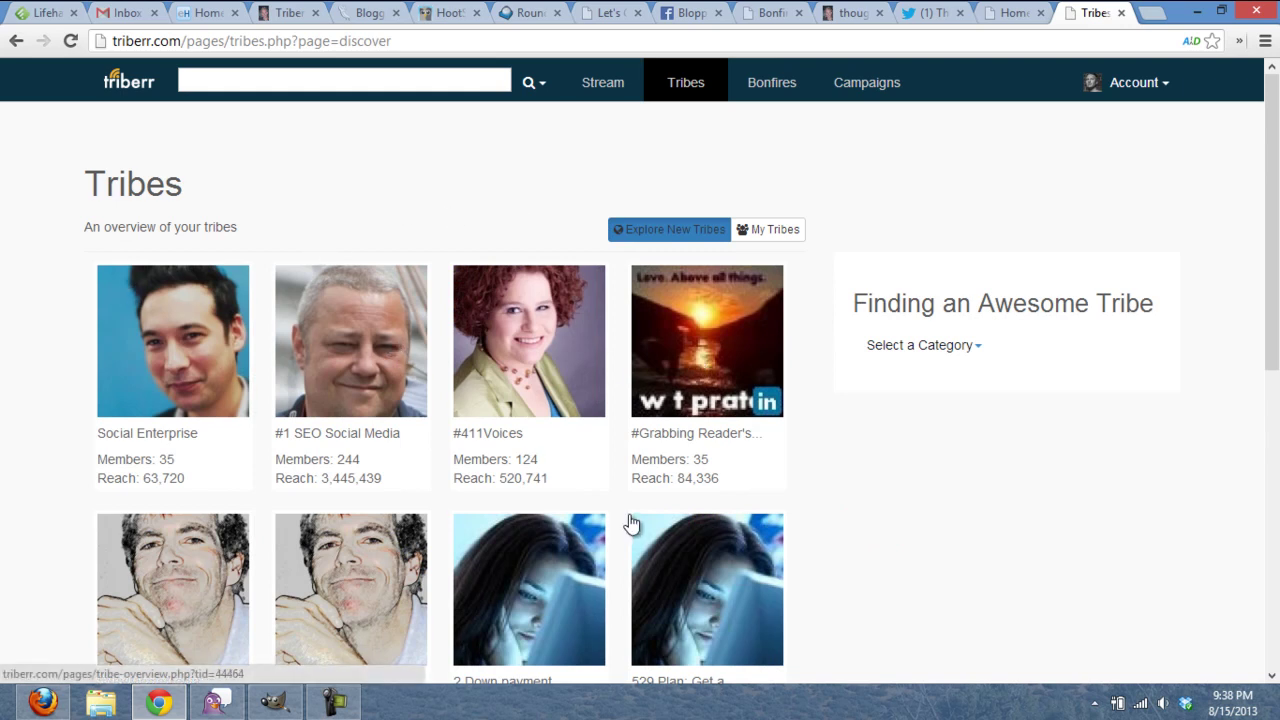
click(979, 348)
scroll(981, 354, down, 2)
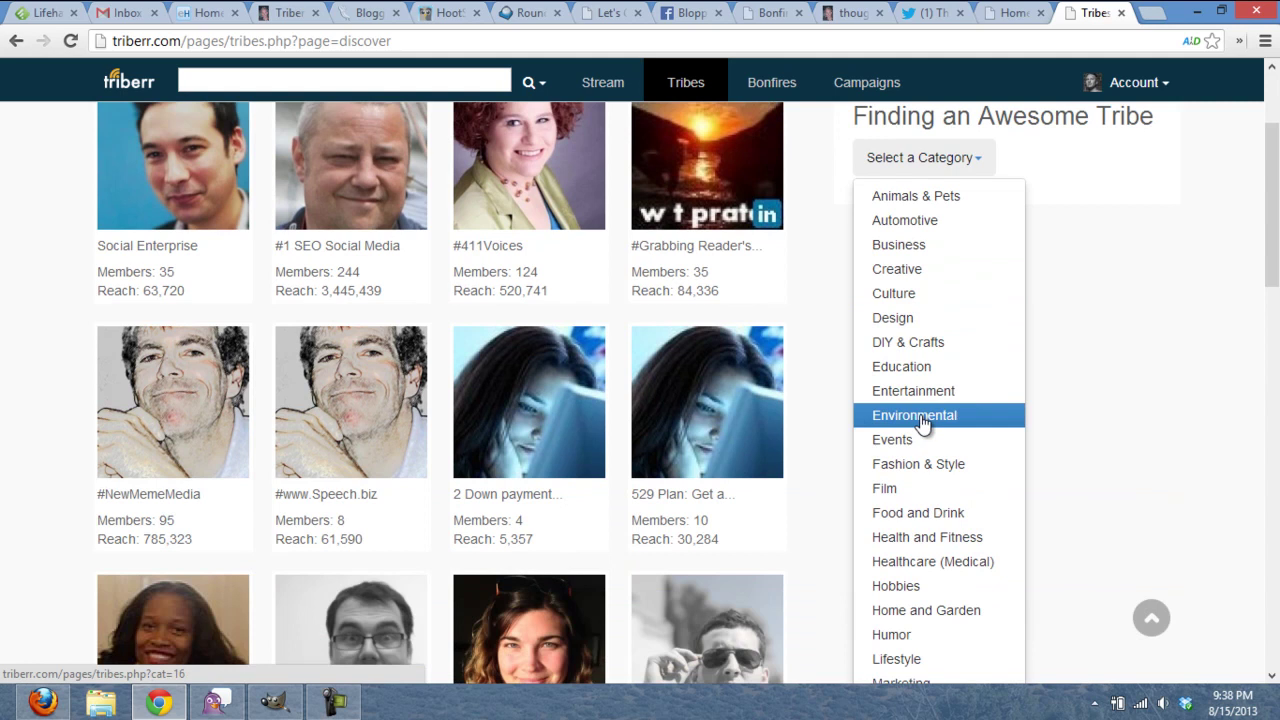
click(912, 635)
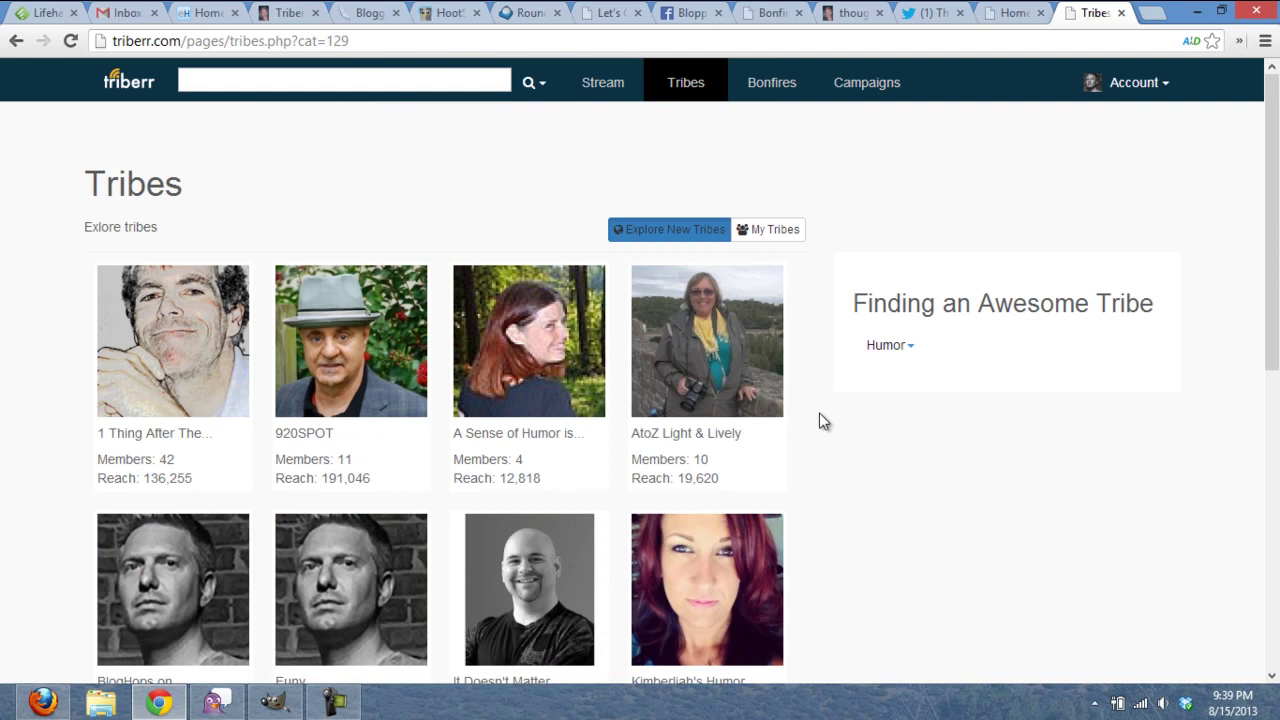
scroll(819, 412, down, 1)
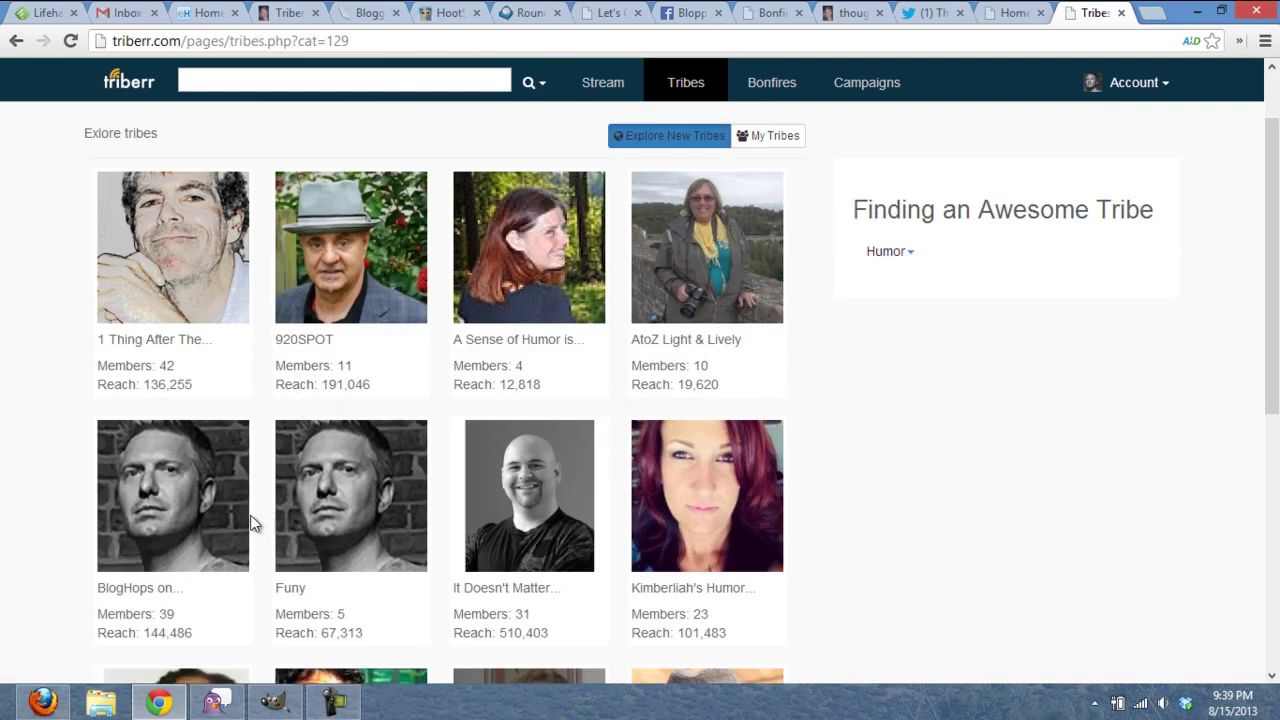
- Follow the AtoZ Light & Lively tribe and request a promotion to full member
click(735, 287)
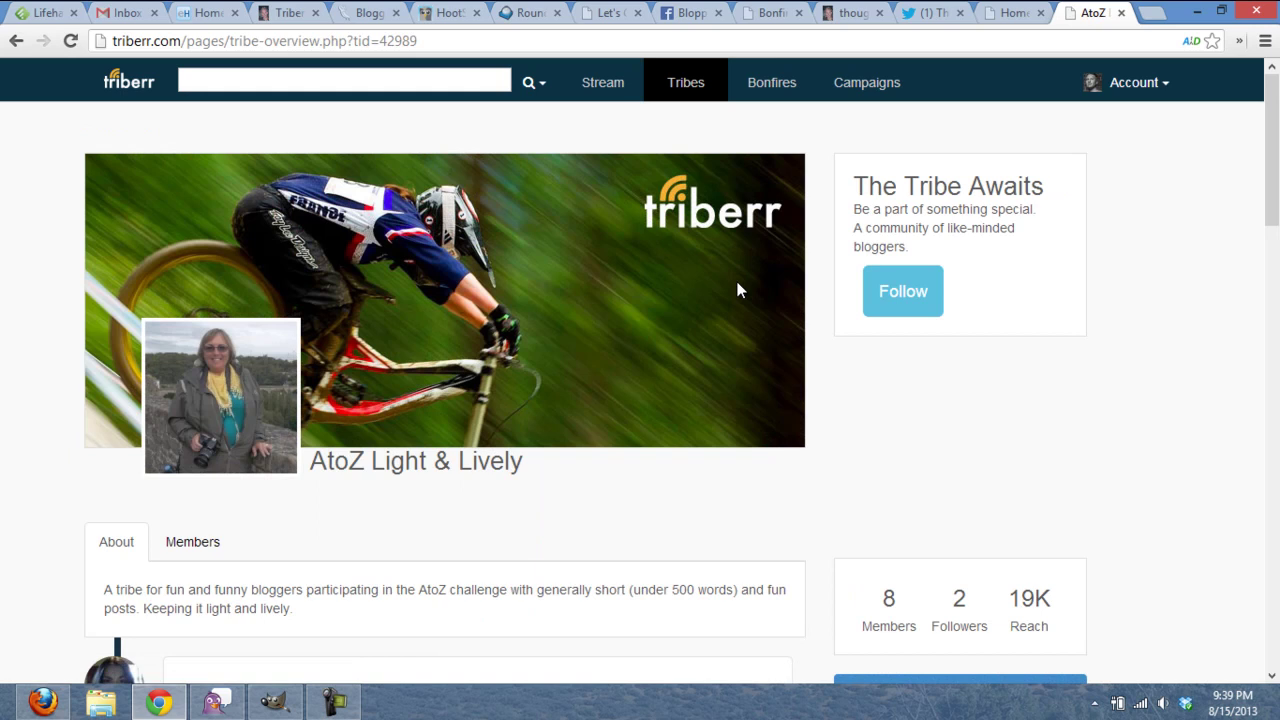
scroll(863, 357, down, 1)
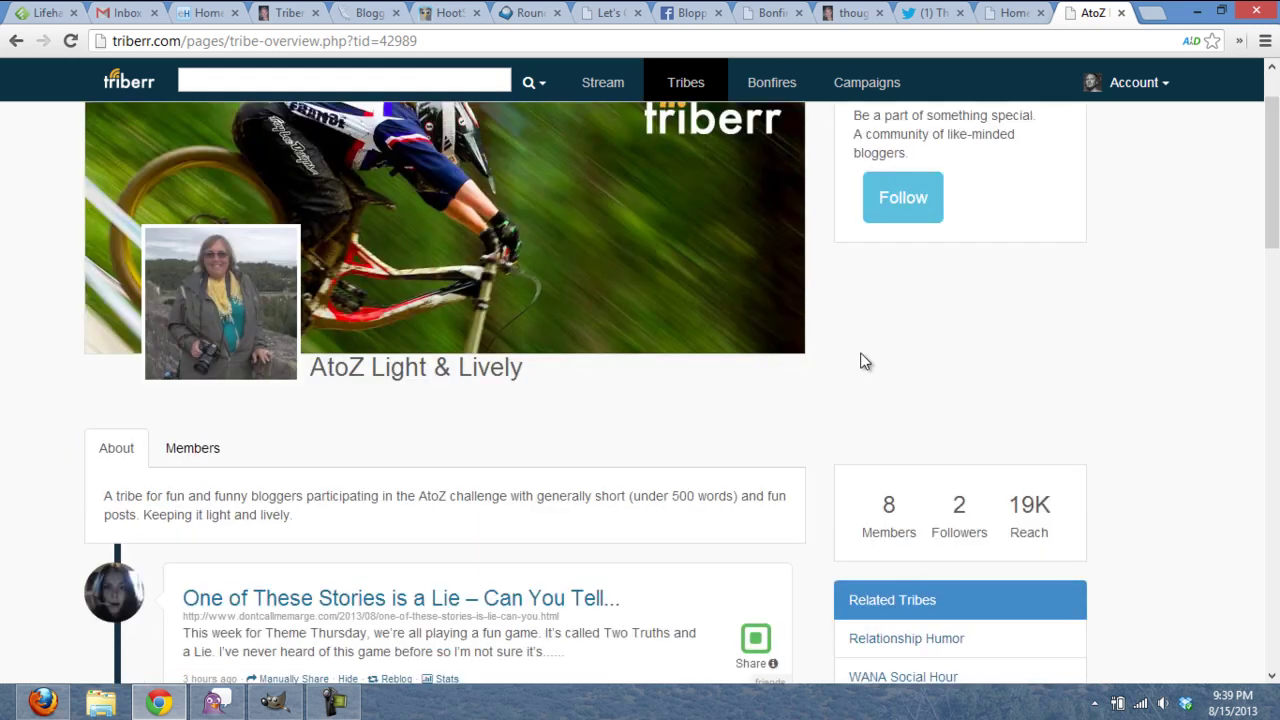
scroll(845, 368, down, 3)
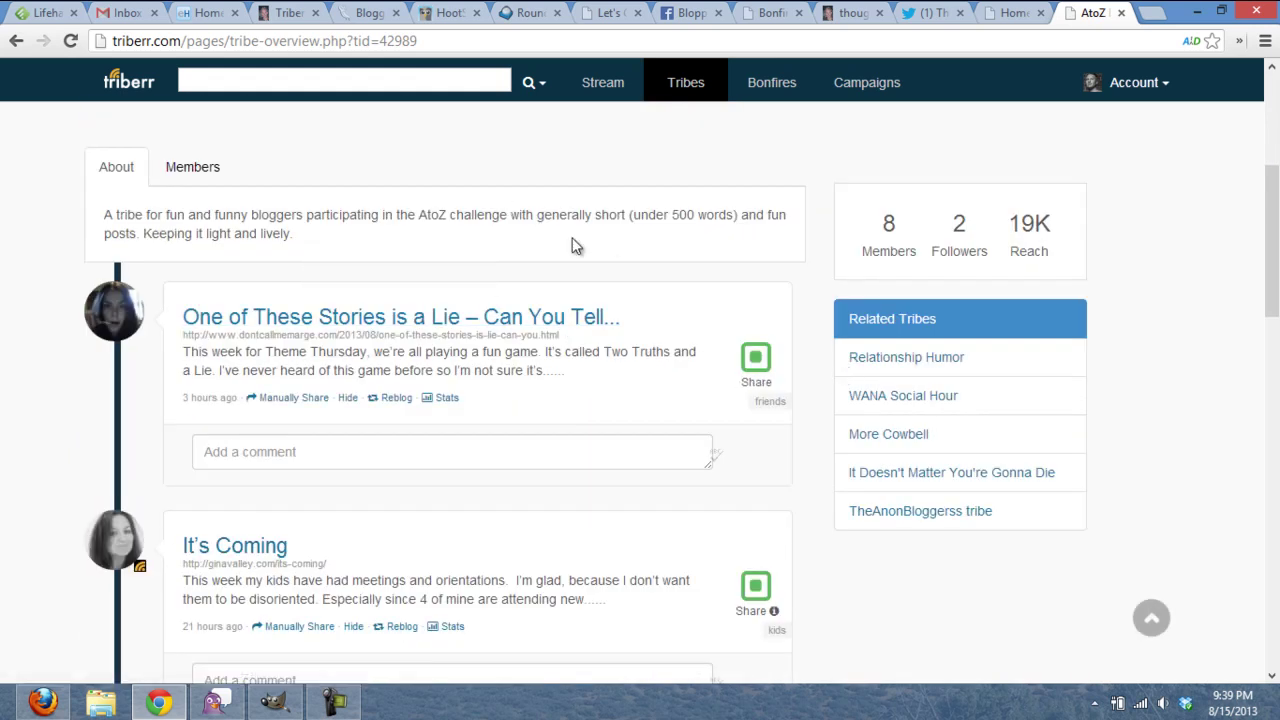
scroll(831, 246, up, 2)
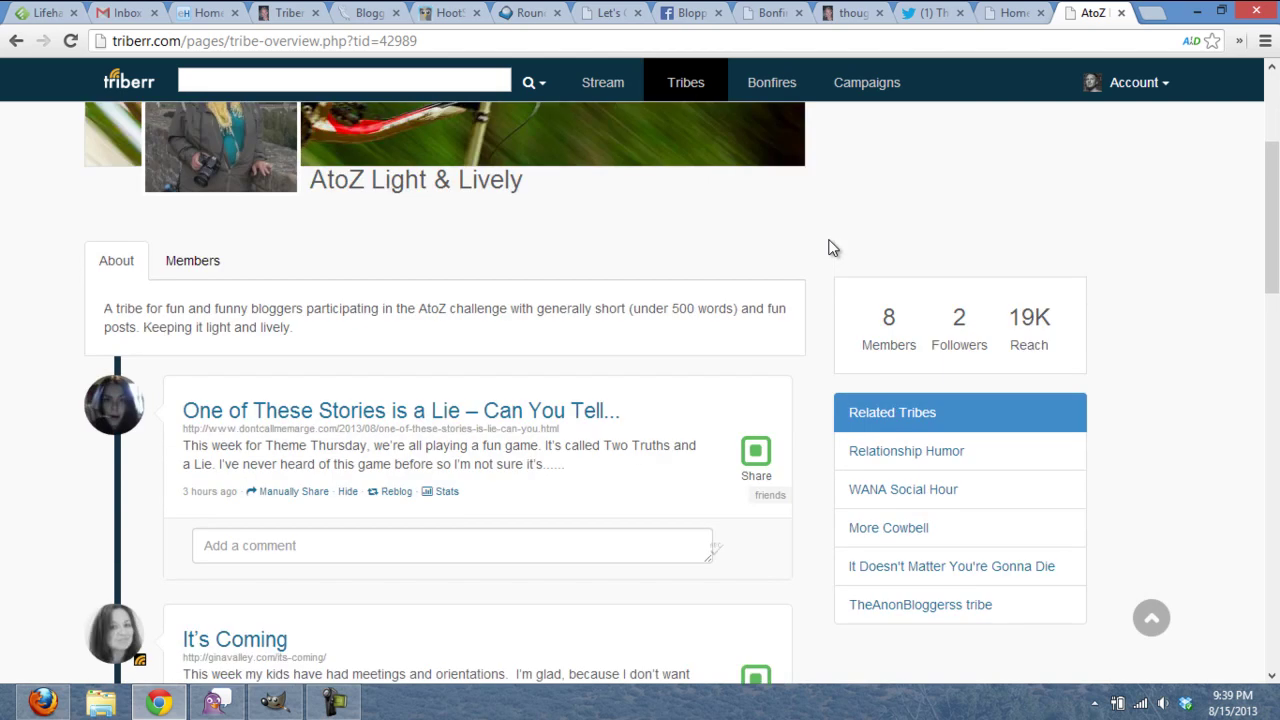
scroll(831, 248, up, 1)
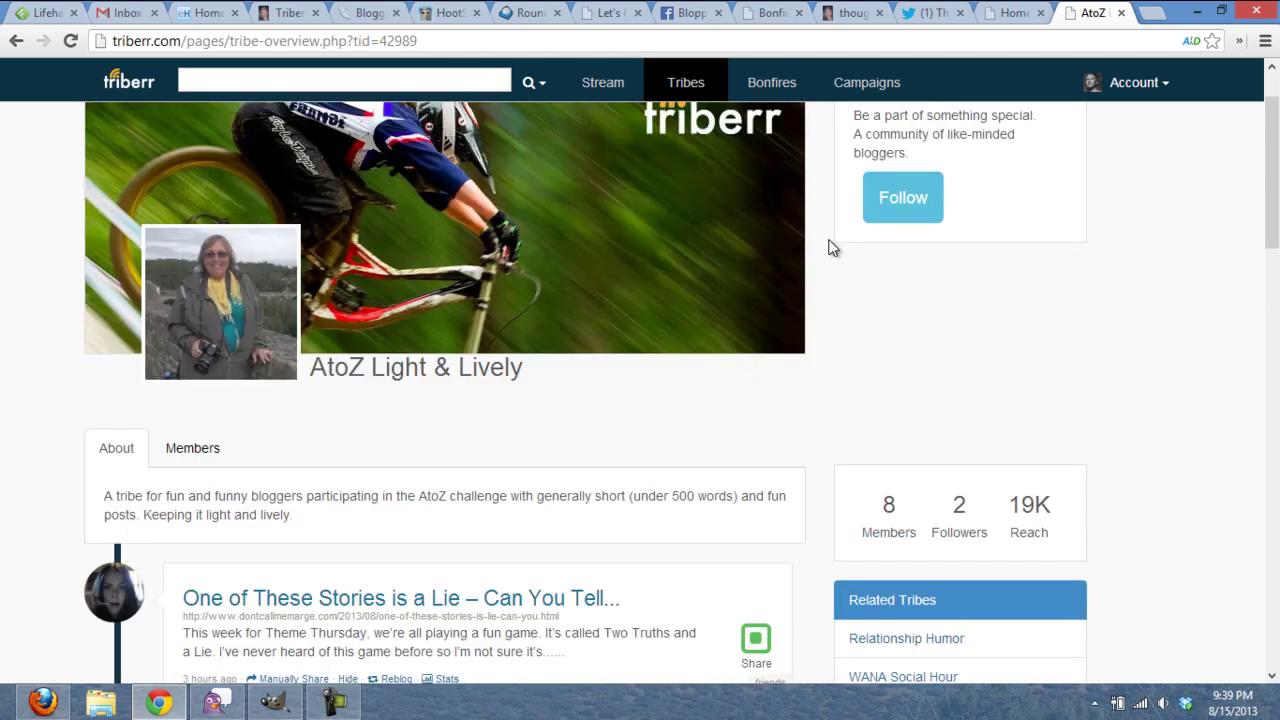
scroll(831, 248, up, 1)
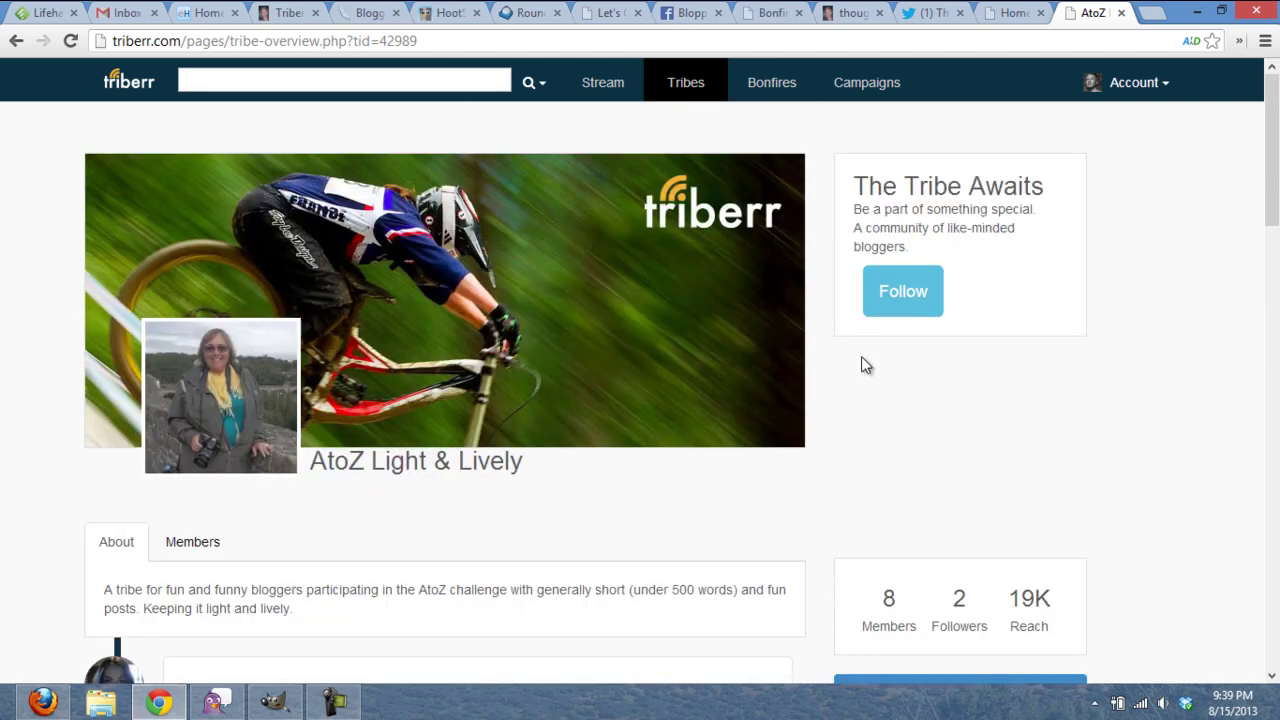
click(896, 298)
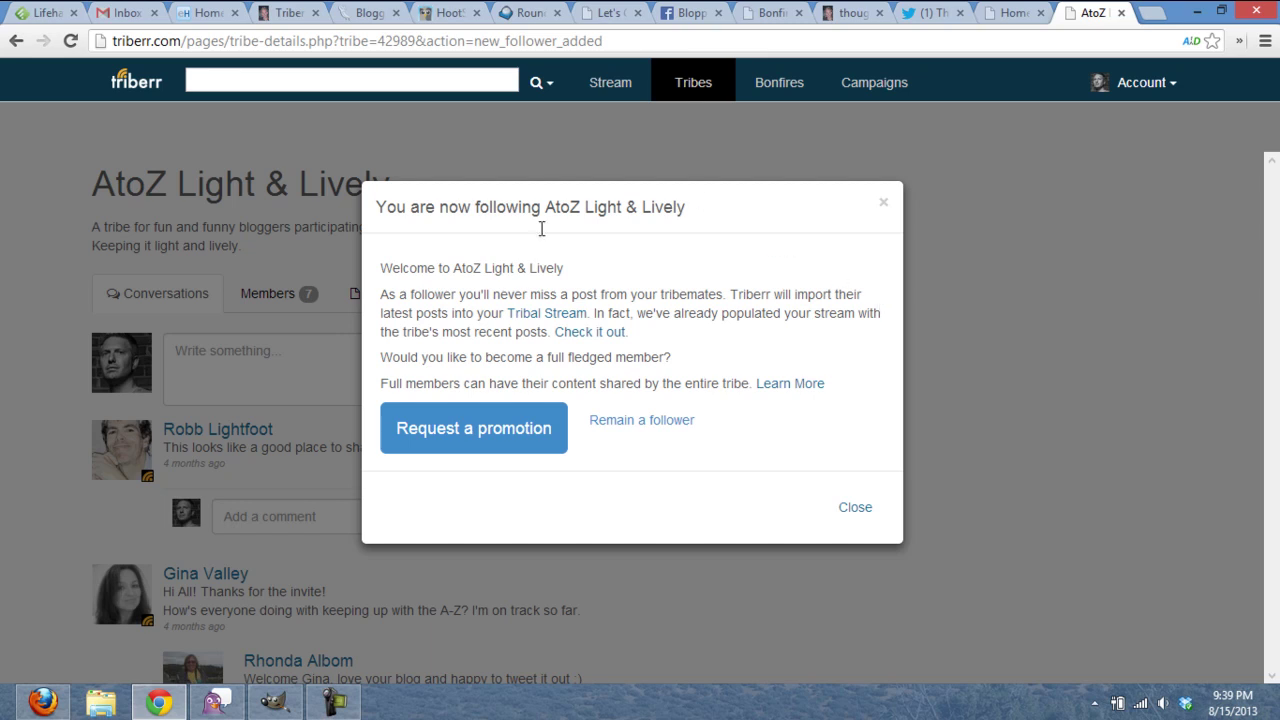
click(487, 432)
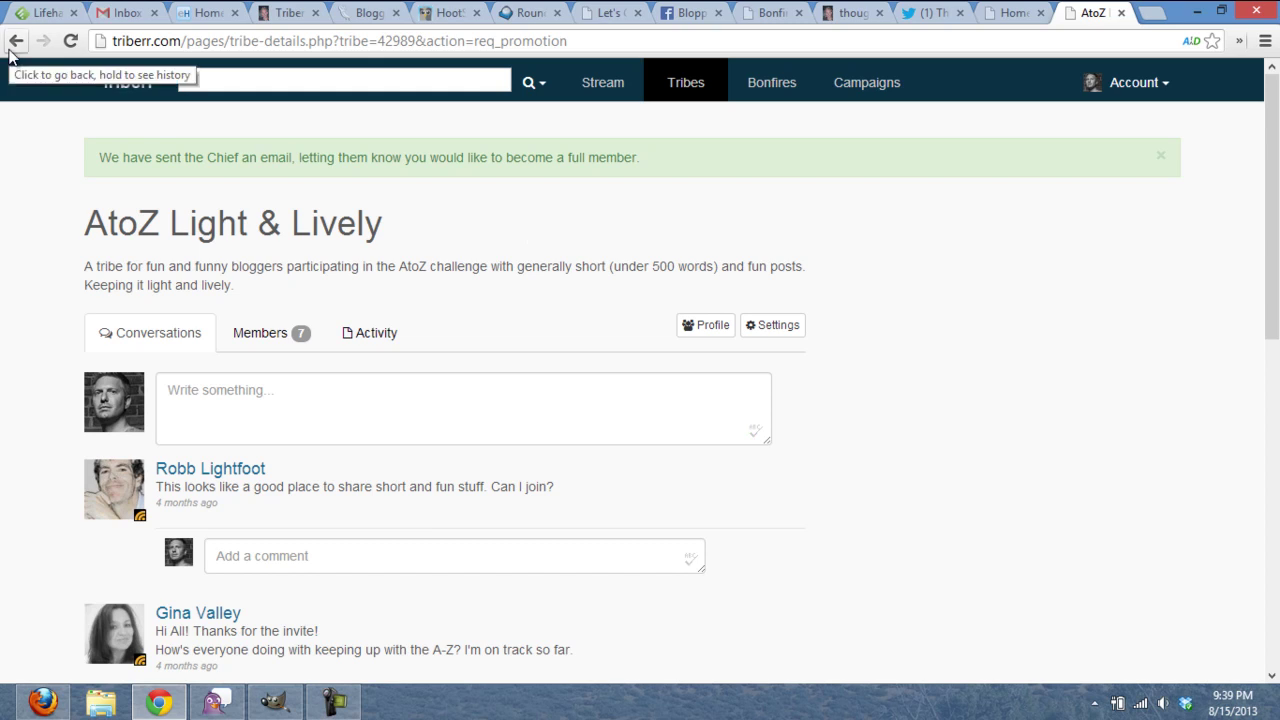
- Go back through the tribe pages to the Humor tribes list
click(12, 48)
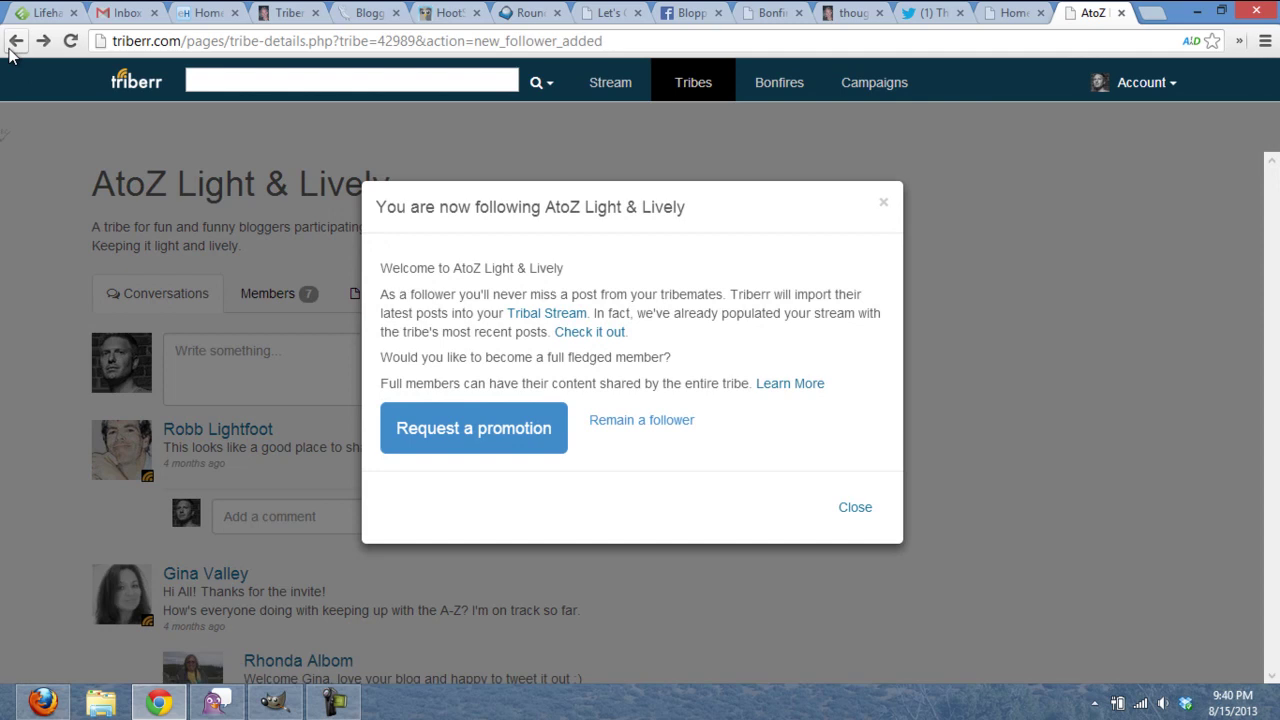
click(14, 41)
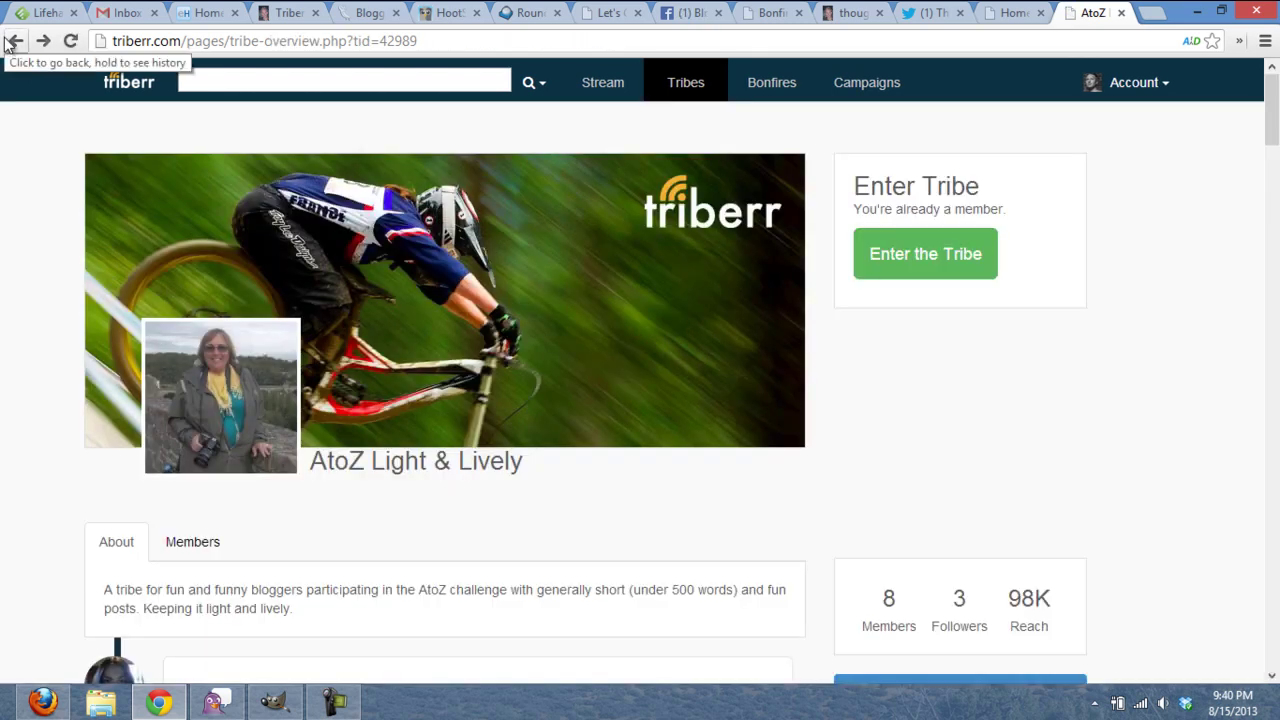
click(12, 41)
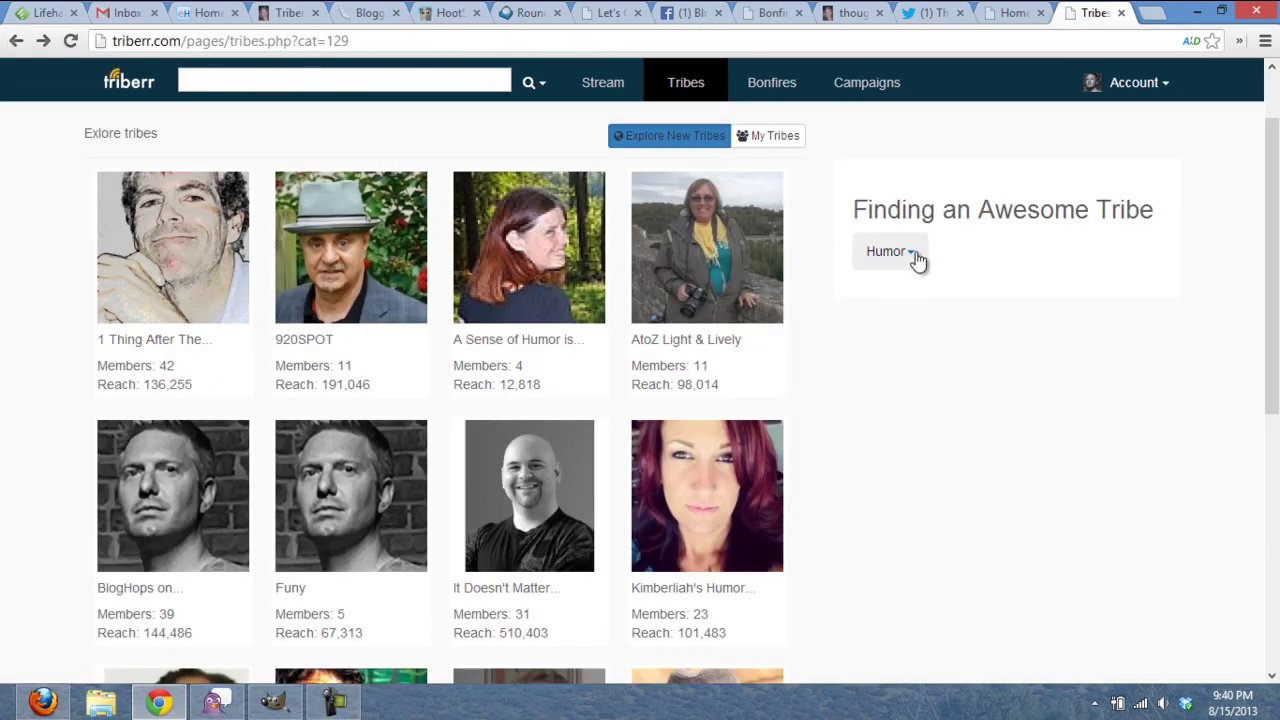
scroll(862, 494, down, 9)
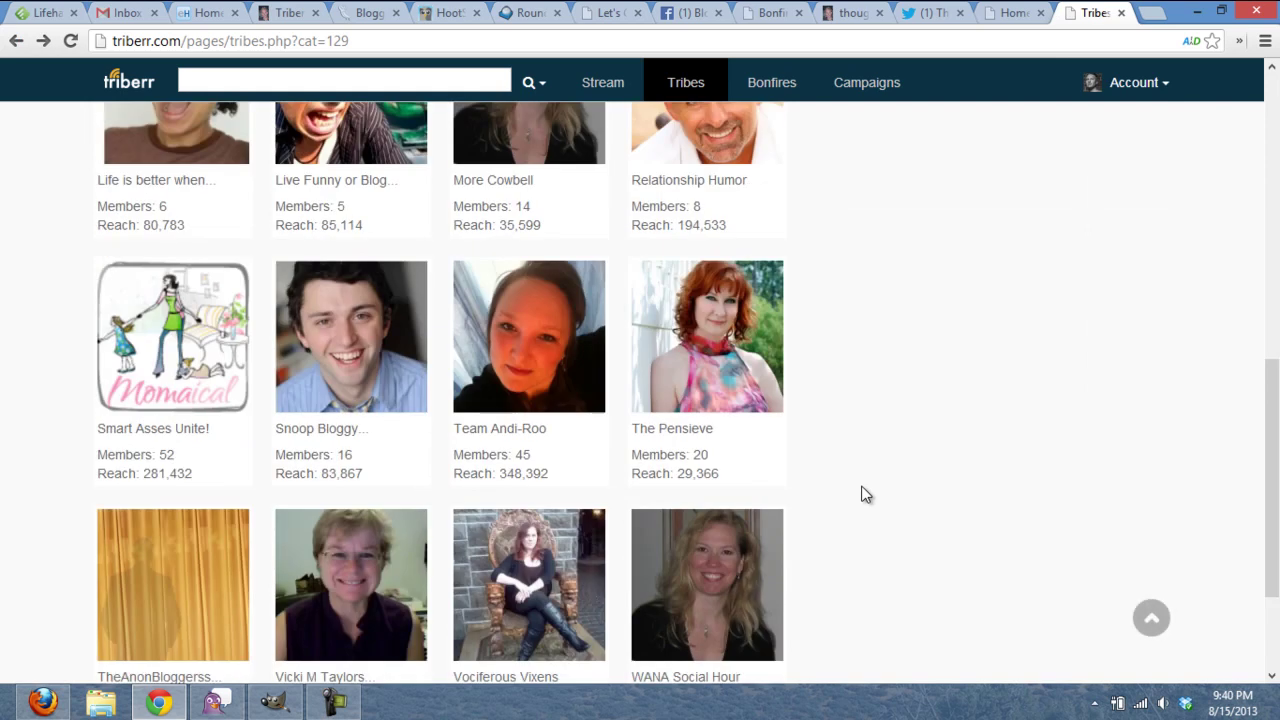
scroll(866, 494, up, 6)
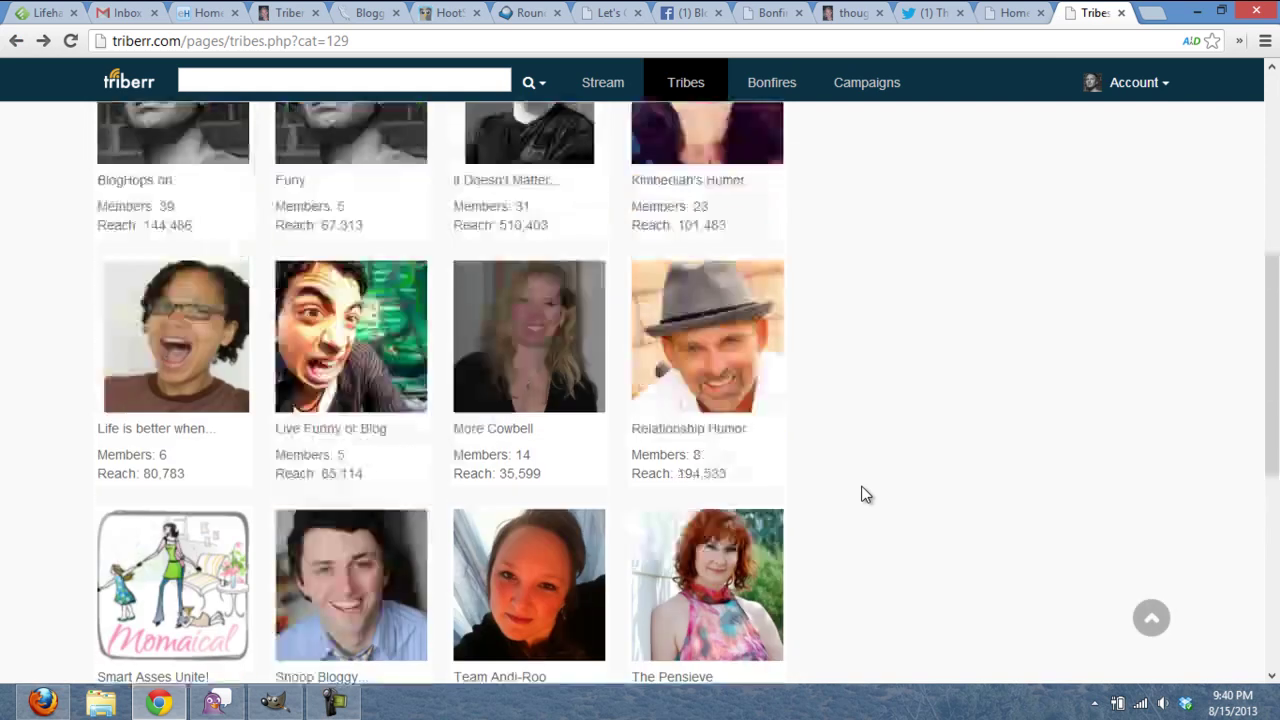
scroll(866, 494, up, 4)
scroll(853, 463, up, 1)
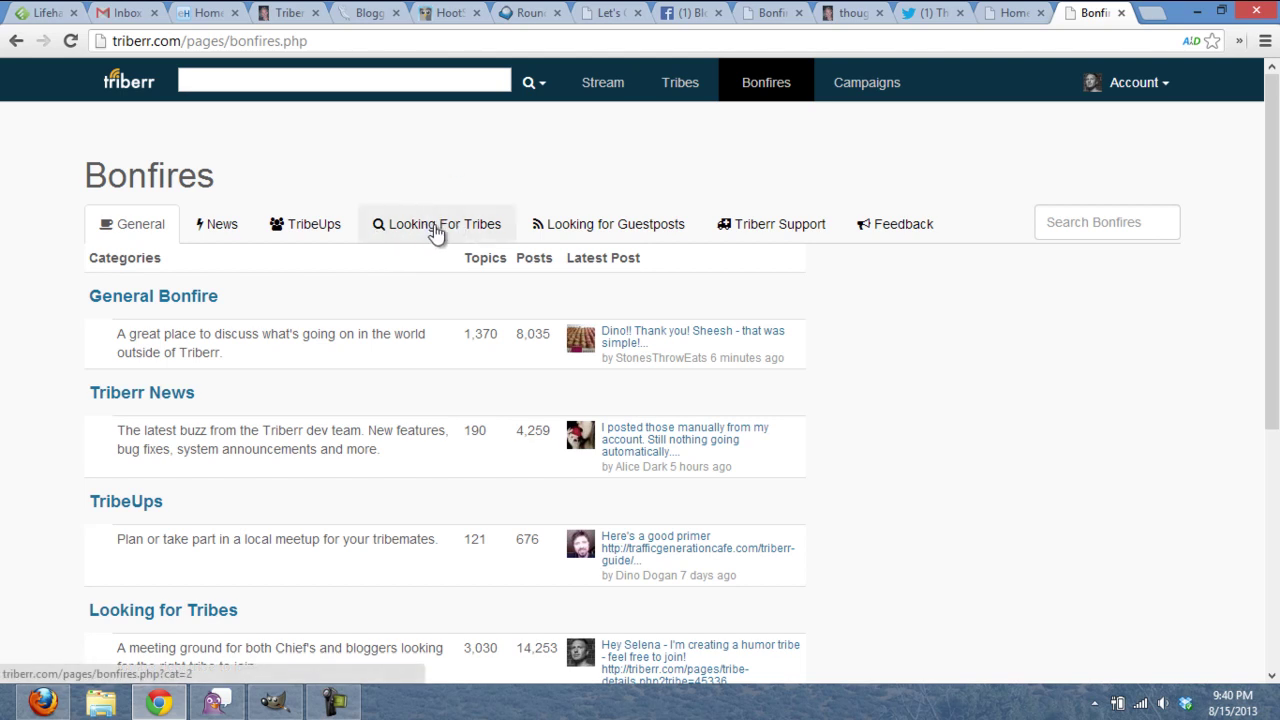
click(436, 229)
scroll(408, 252, down, 1)
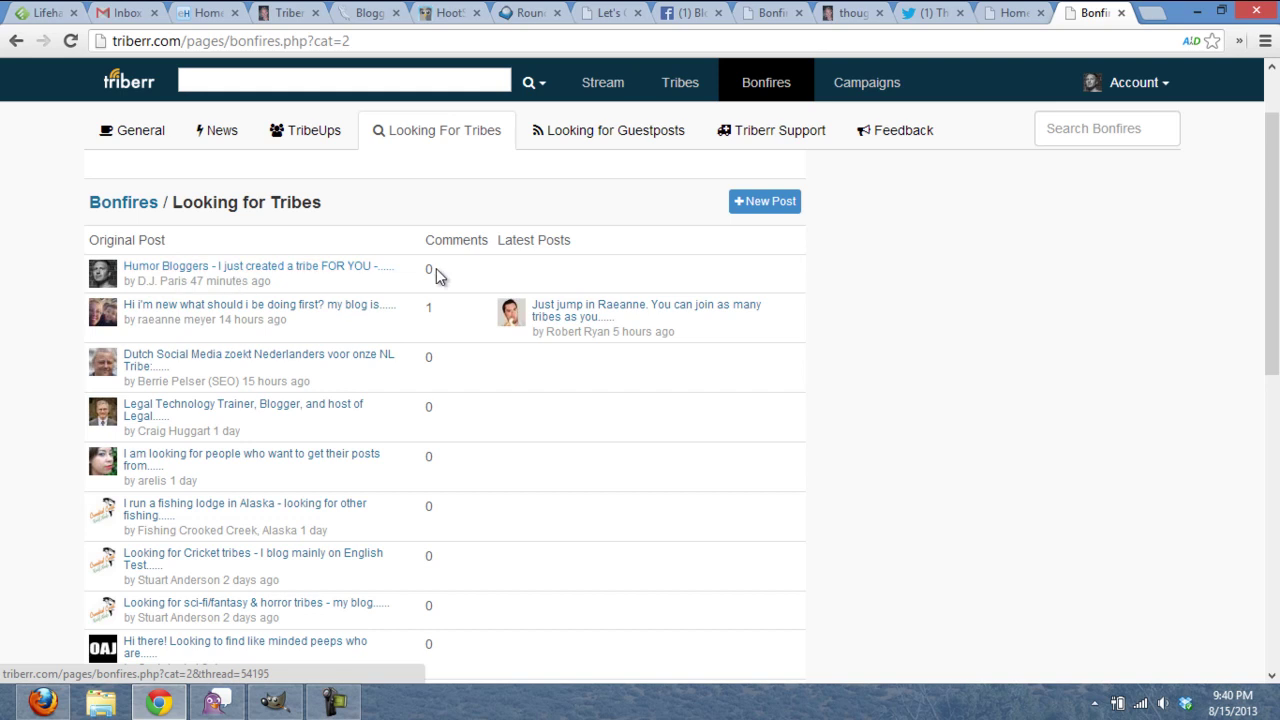
scroll(460, 300, down, 1)
scroll(455, 295, up, 1)
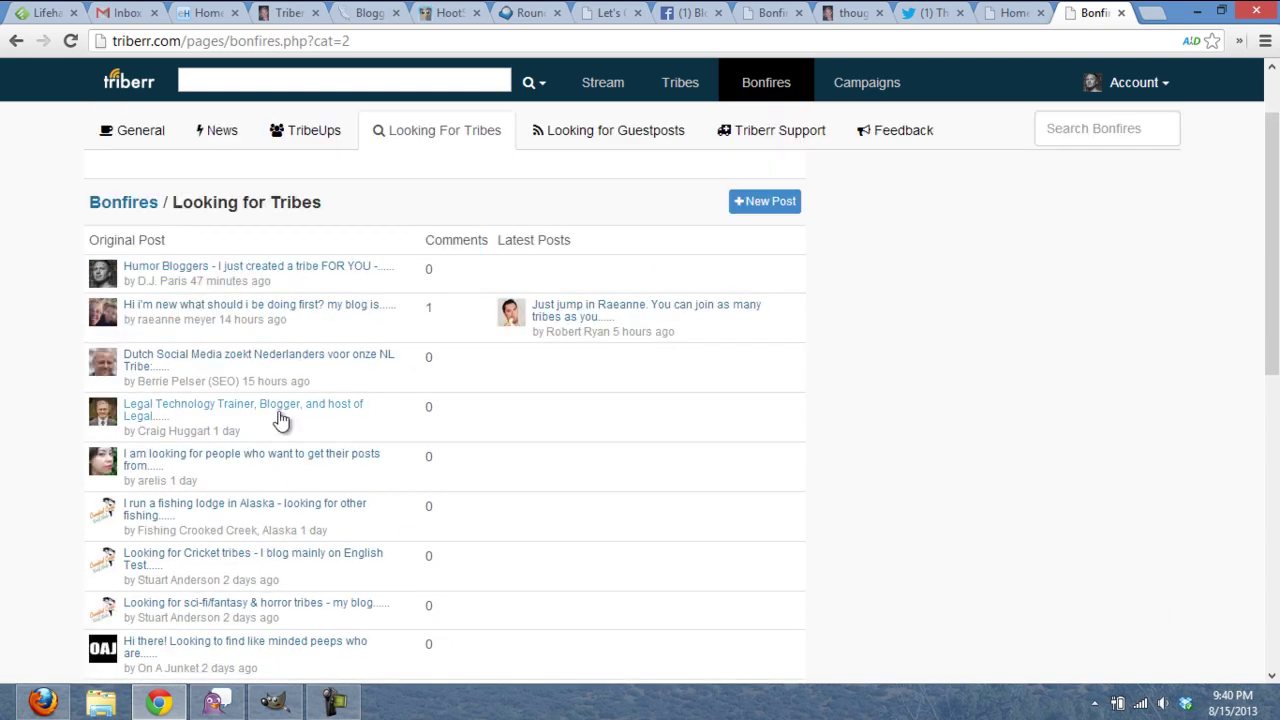
scroll(459, 402, down, 1)
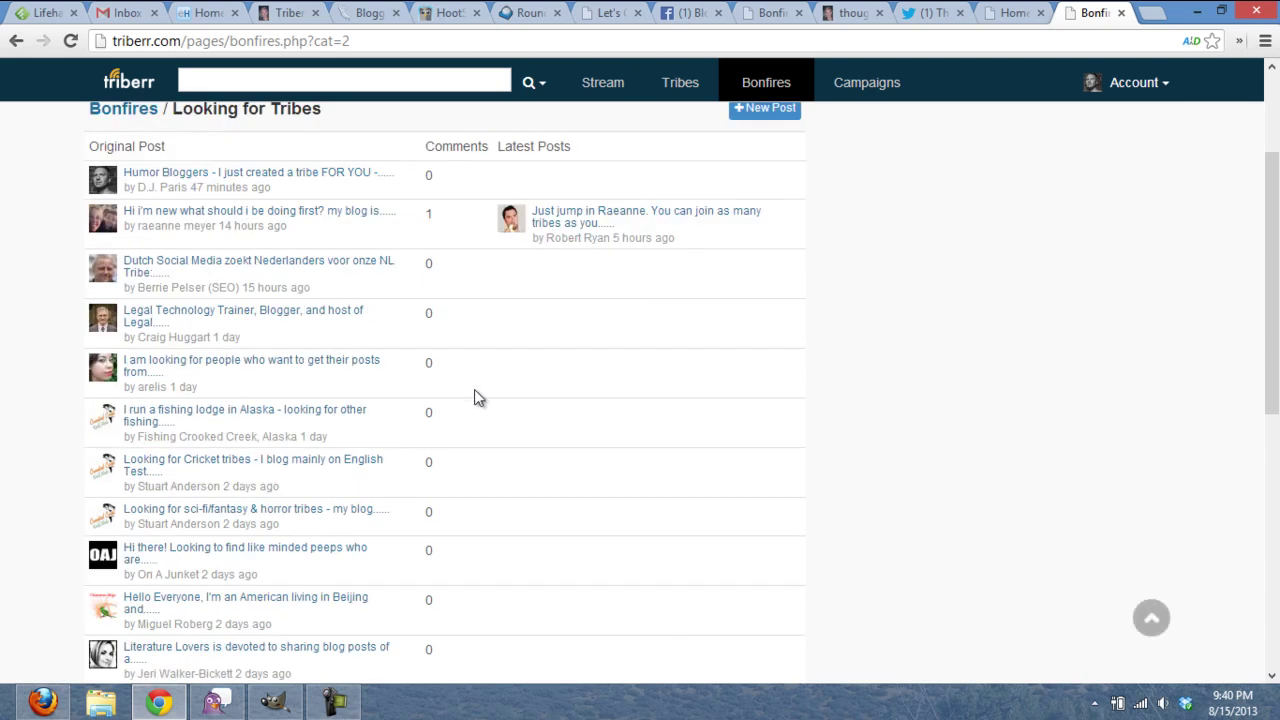
scroll(490, 395, up, 1)
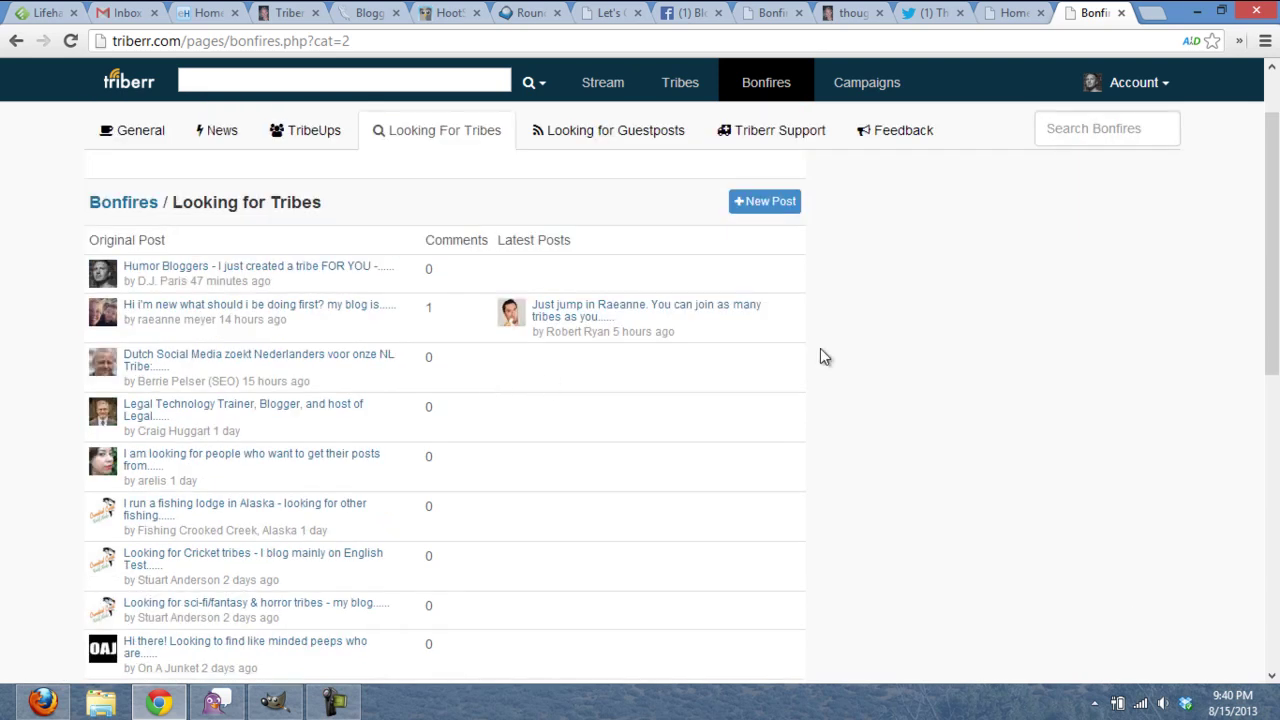
click(1066, 131)
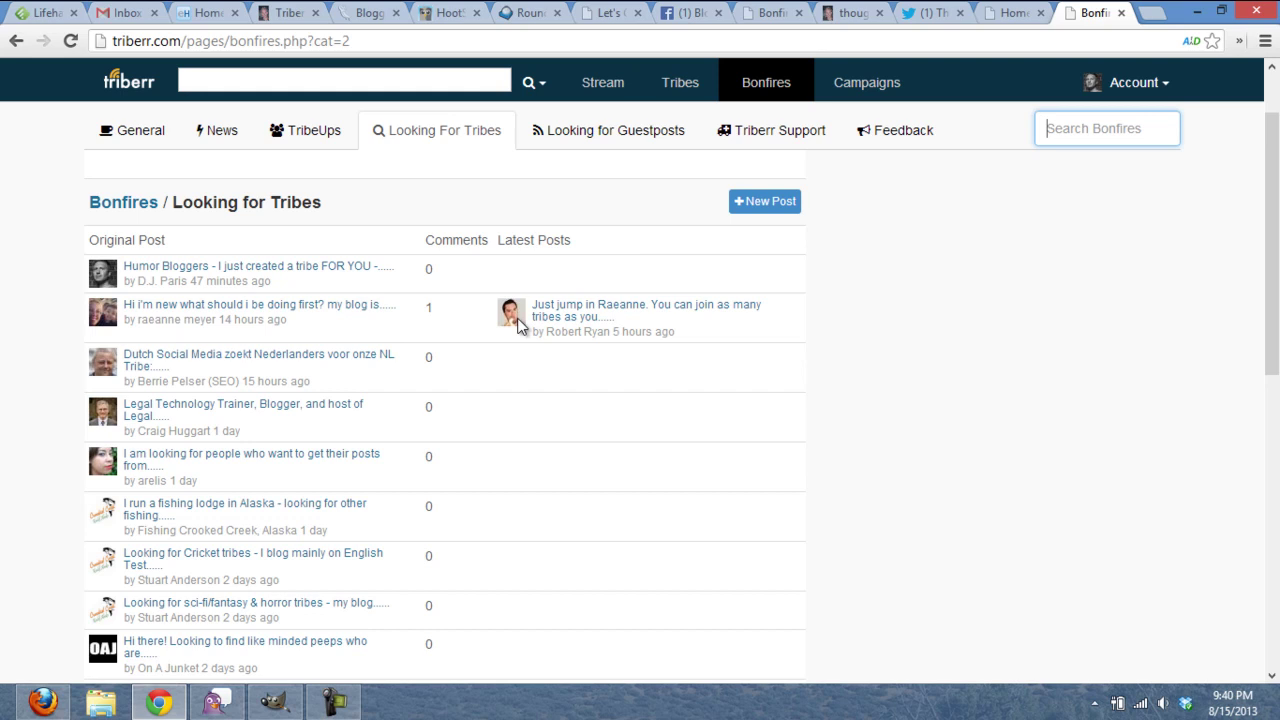
scroll(450, 366, down, 5)
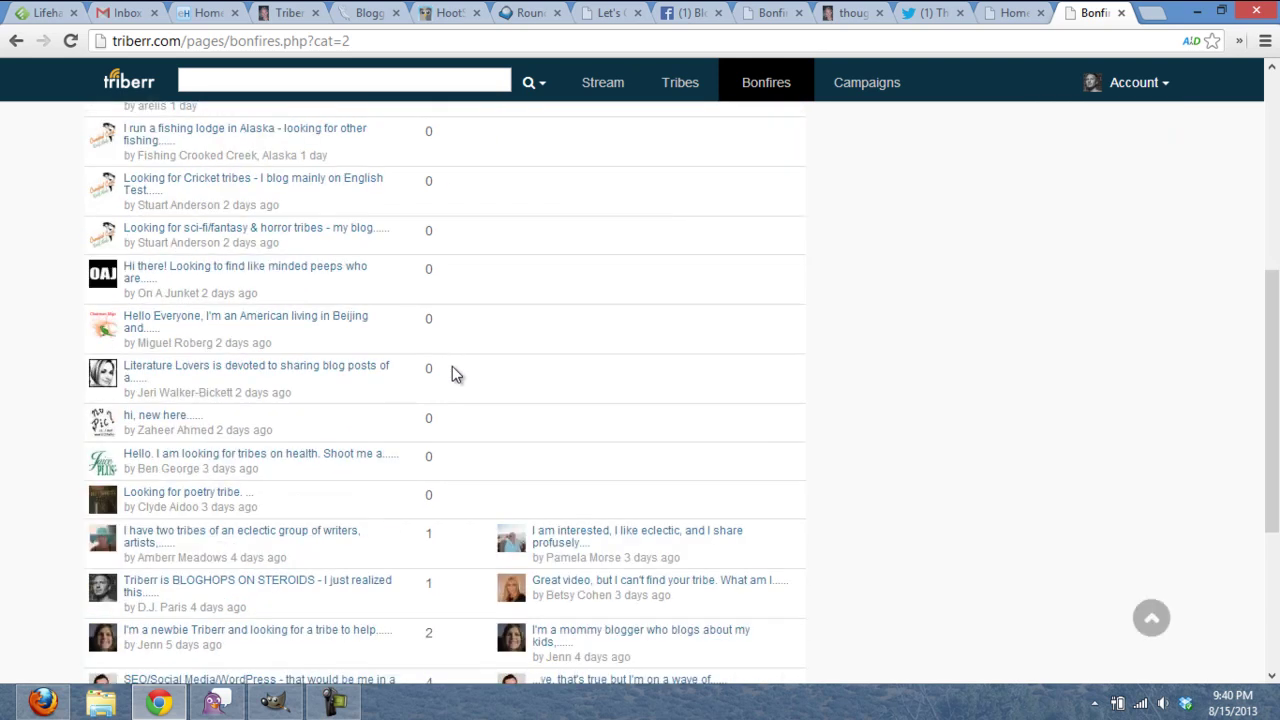
scroll(452, 374, down, 1)
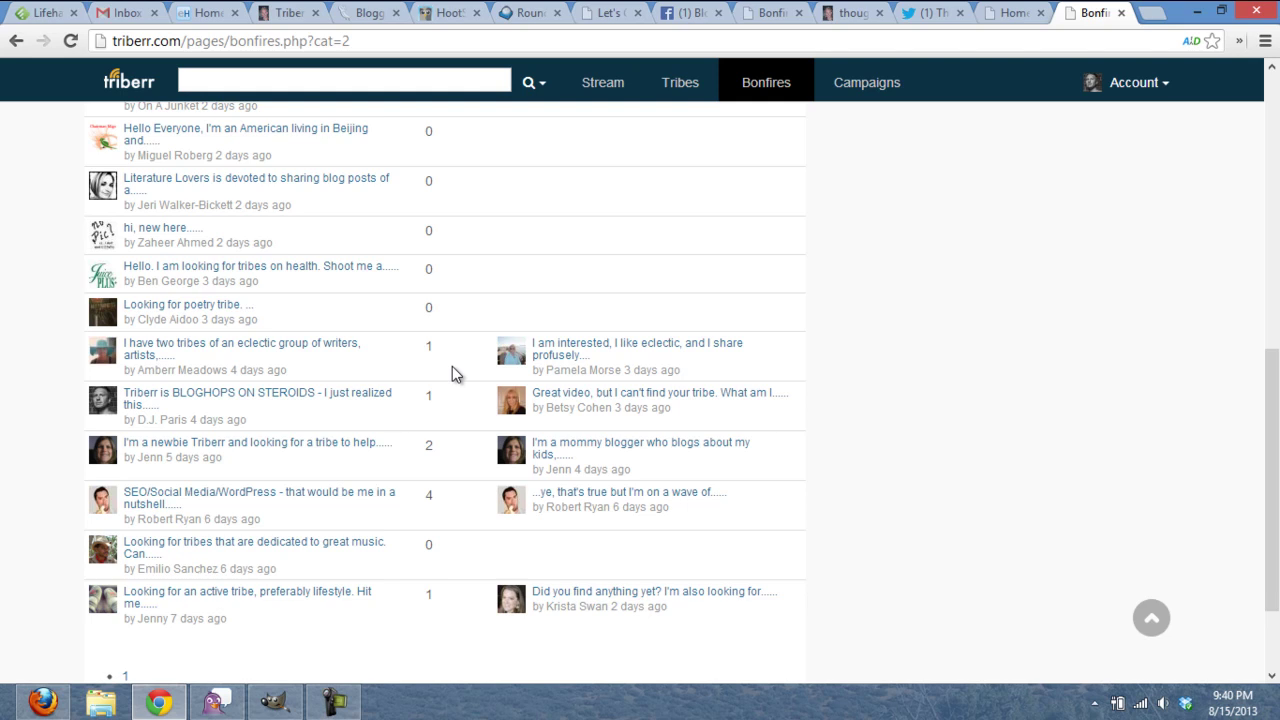
scroll(452, 374, up, 6)
scroll(452, 374, up, 1)
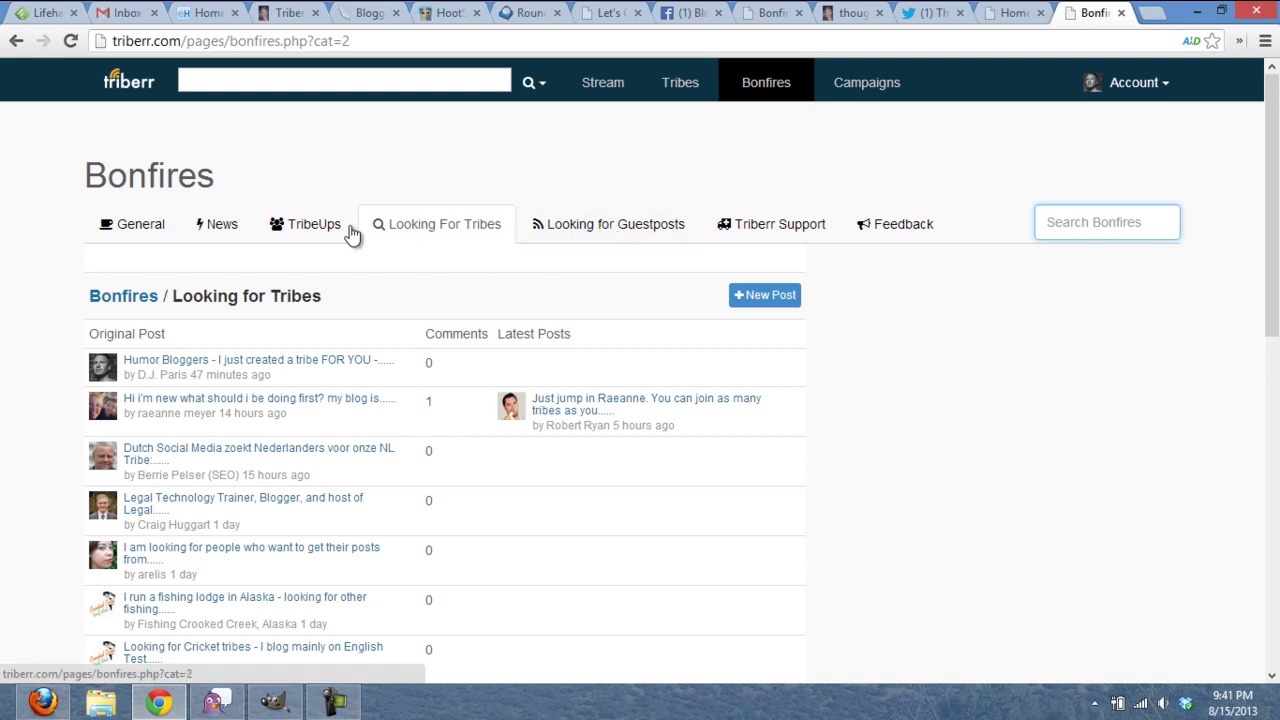
- Browse the TribeUps, Triberr Support, Feedback & Suggestions and General bonfires in turn
click(307, 229)
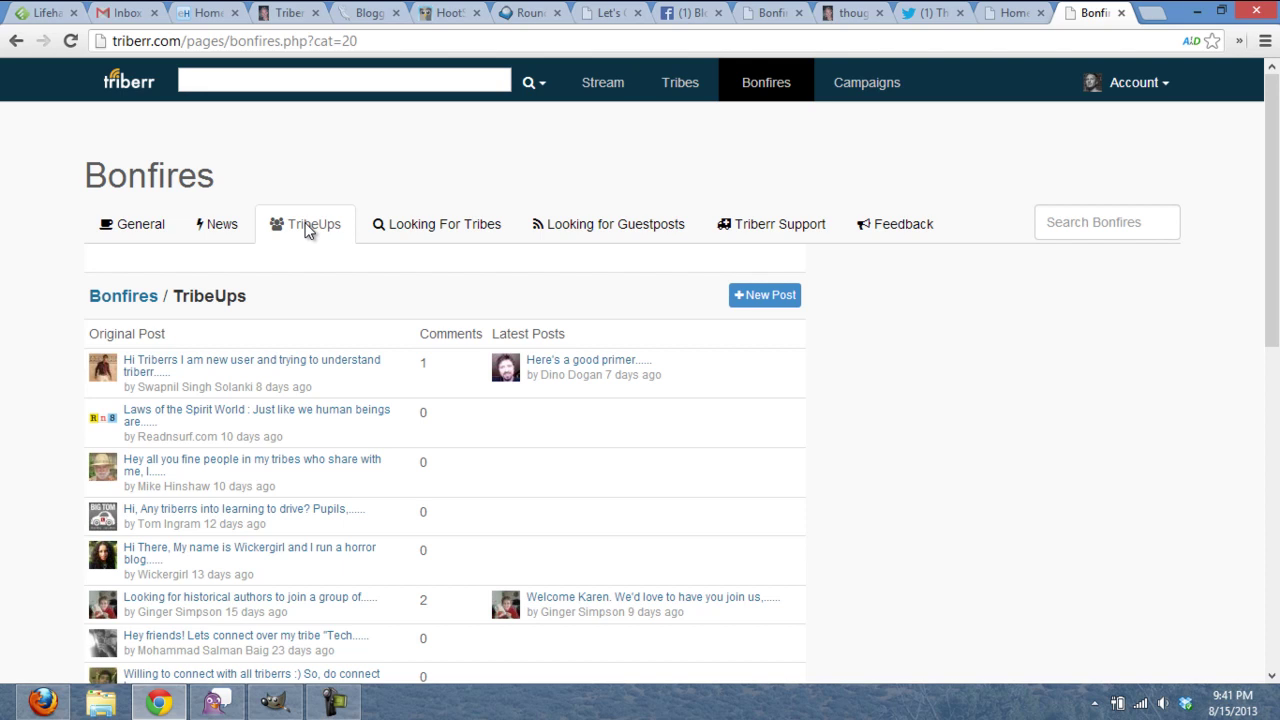
click(773, 229)
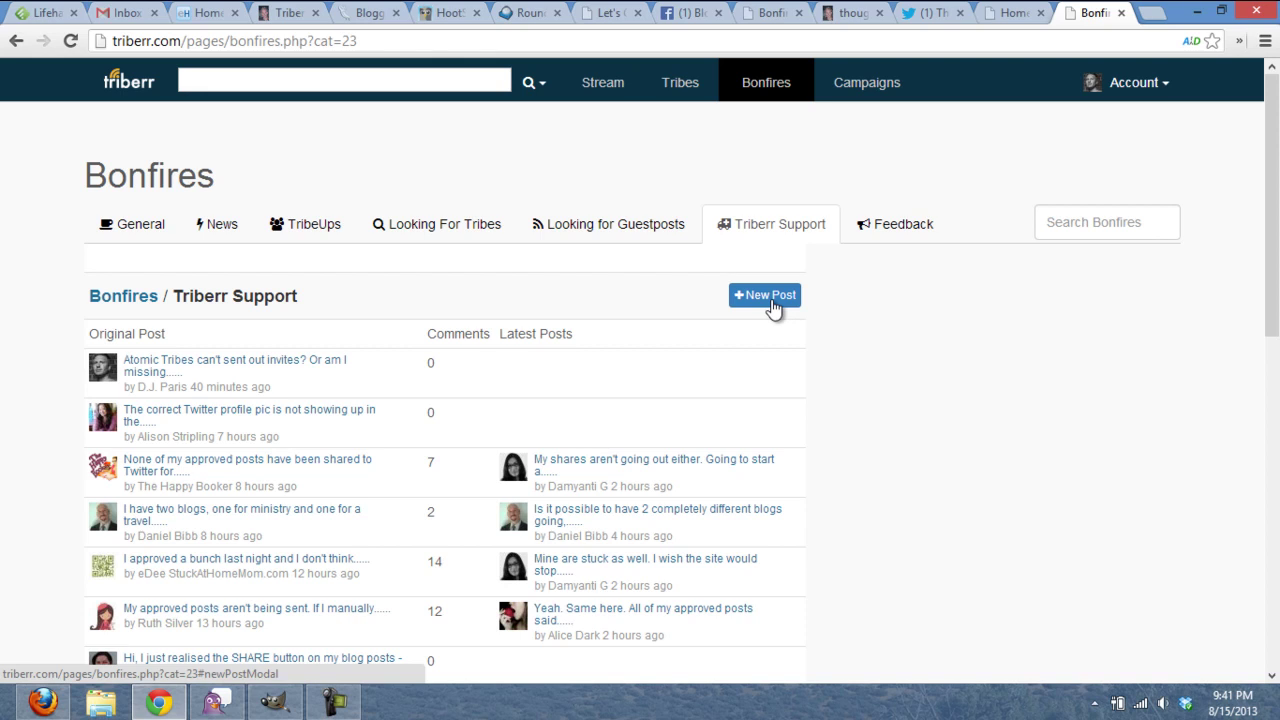
click(908, 236)
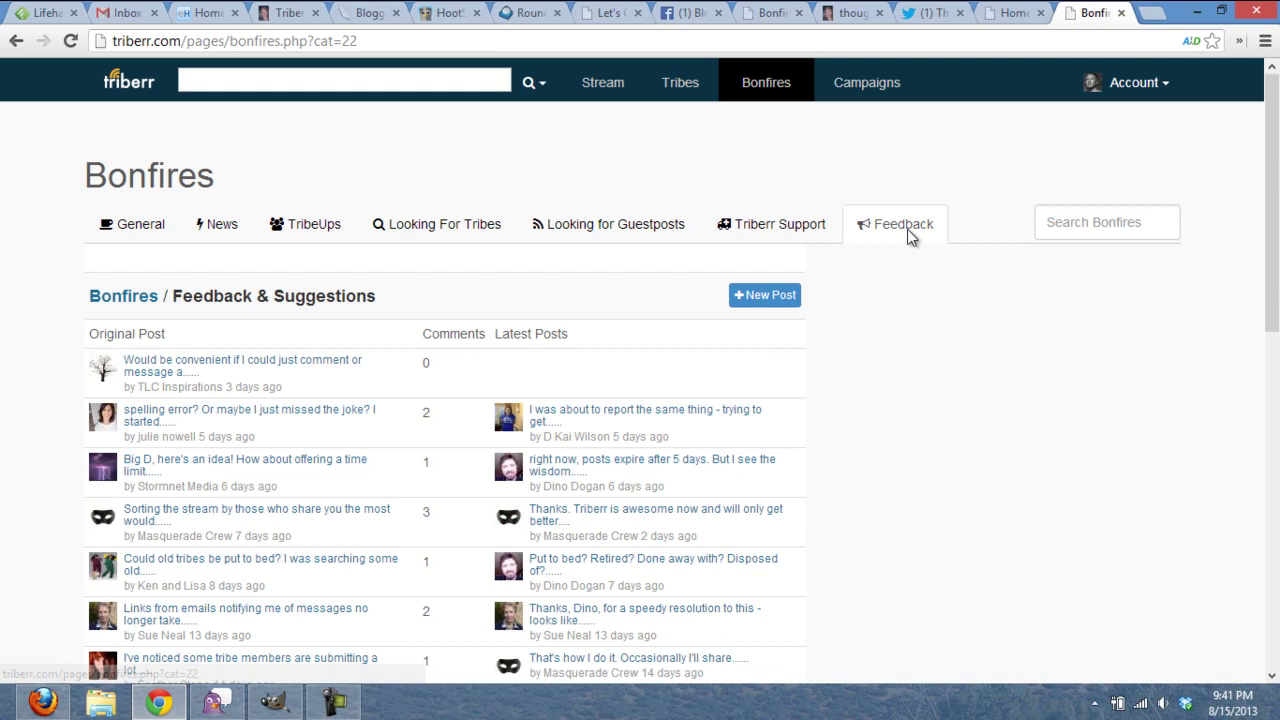
click(130, 228)
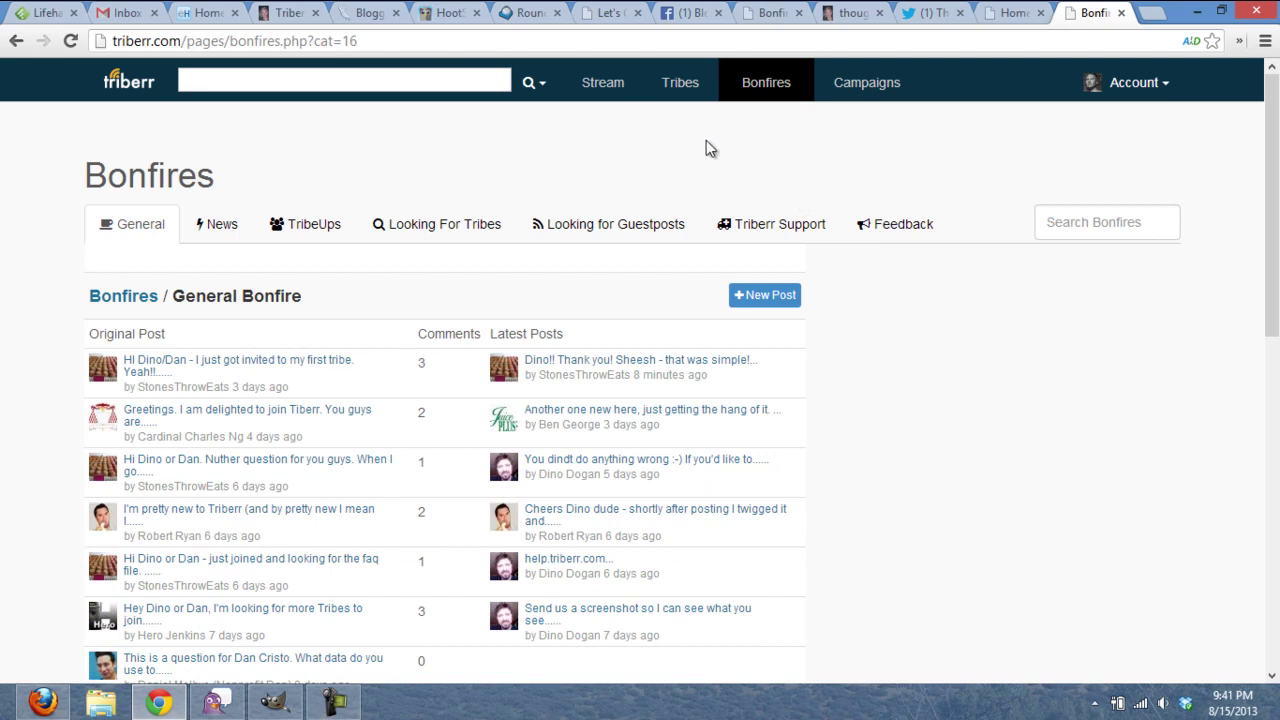
- Filter Tribes to My Tribes and open the BlogHops on Steroids tribe feed
click(682, 94)
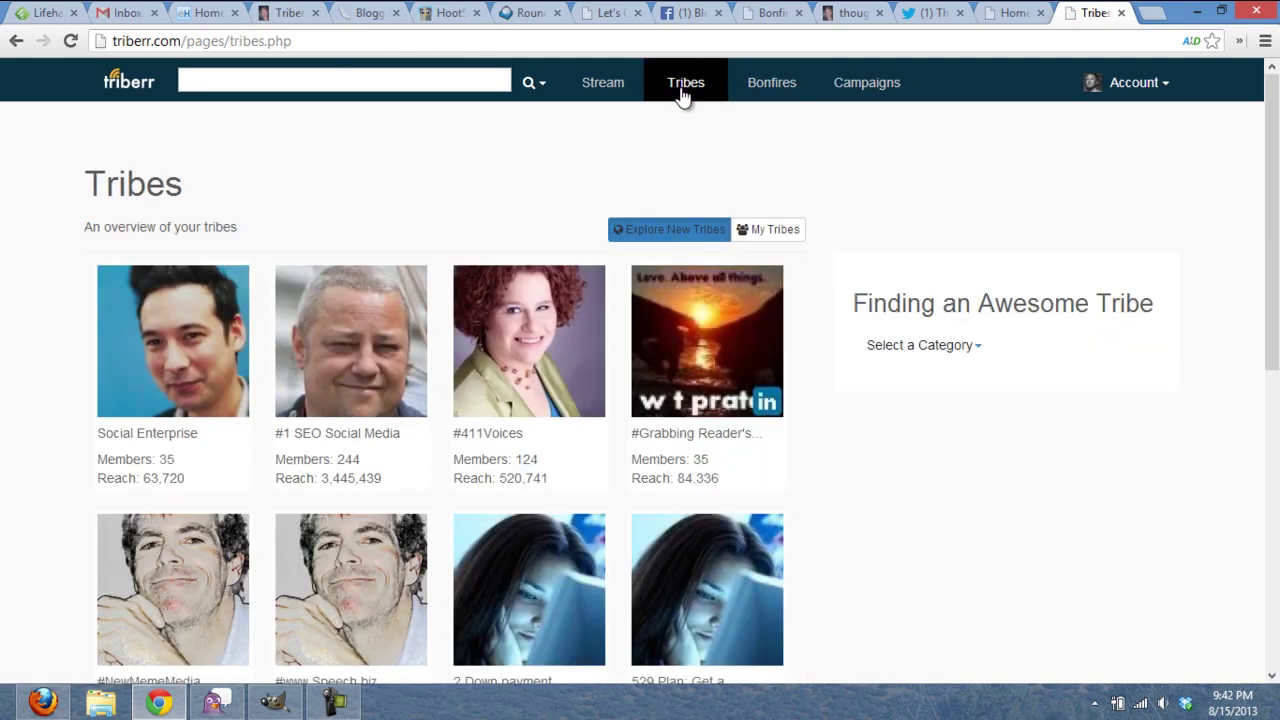
click(767, 232)
scroll(817, 269, down, 2)
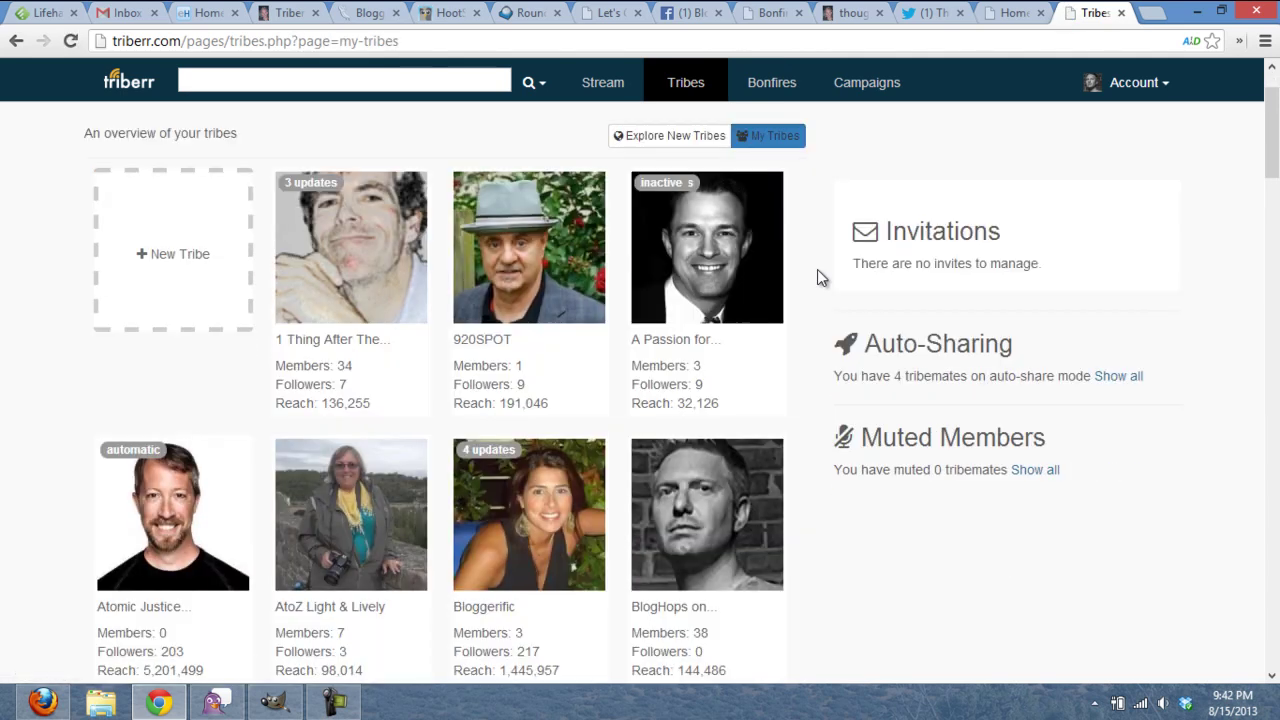
scroll(817, 269, down, 1)
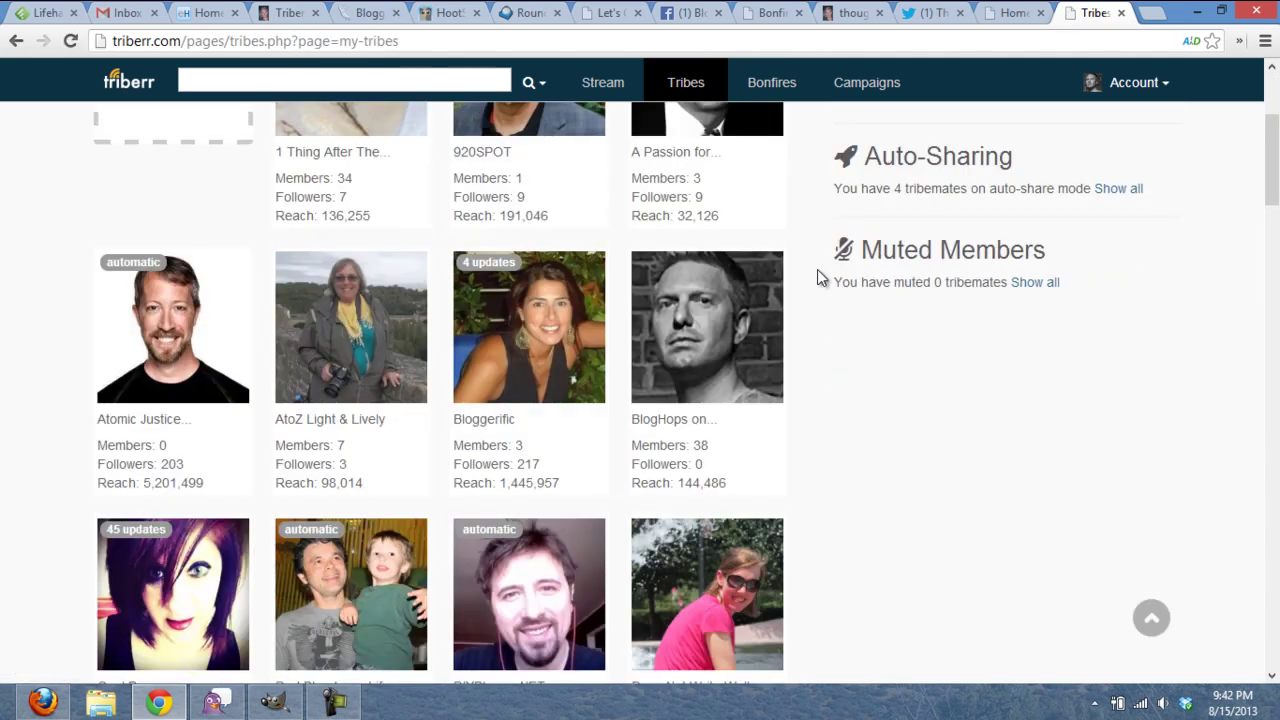
click(670, 424)
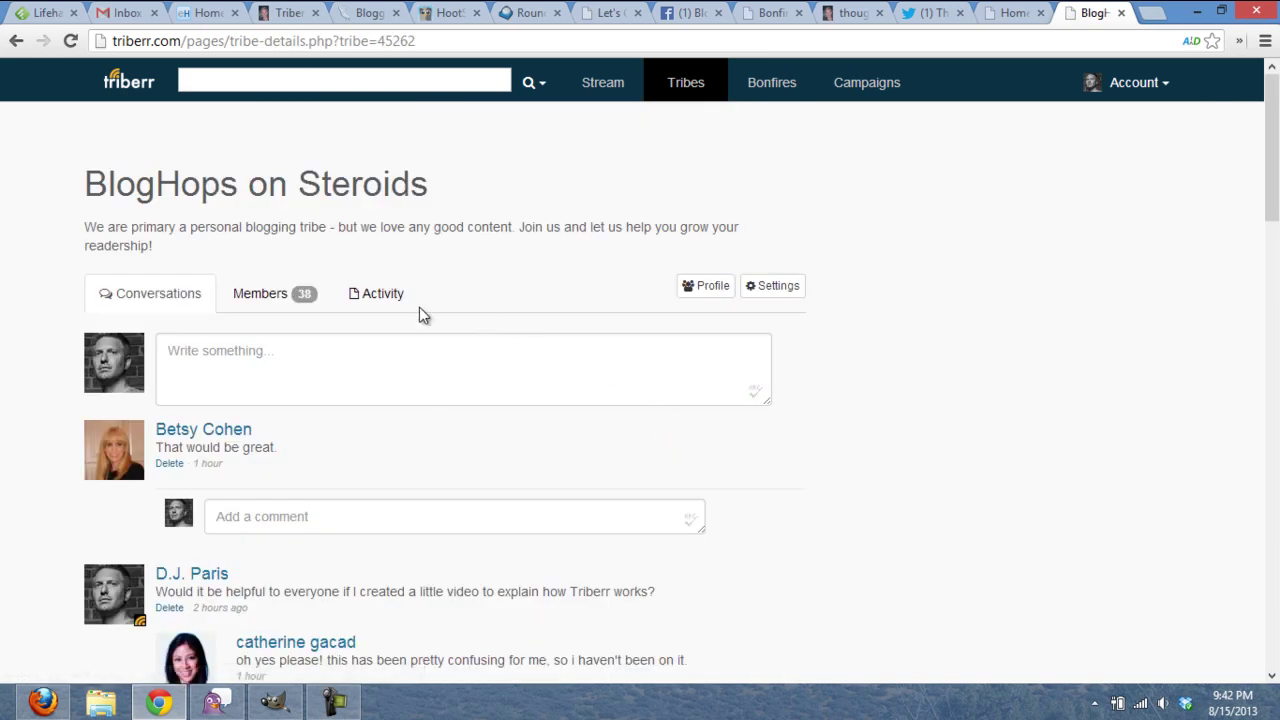
scroll(51, 397, down, 2)
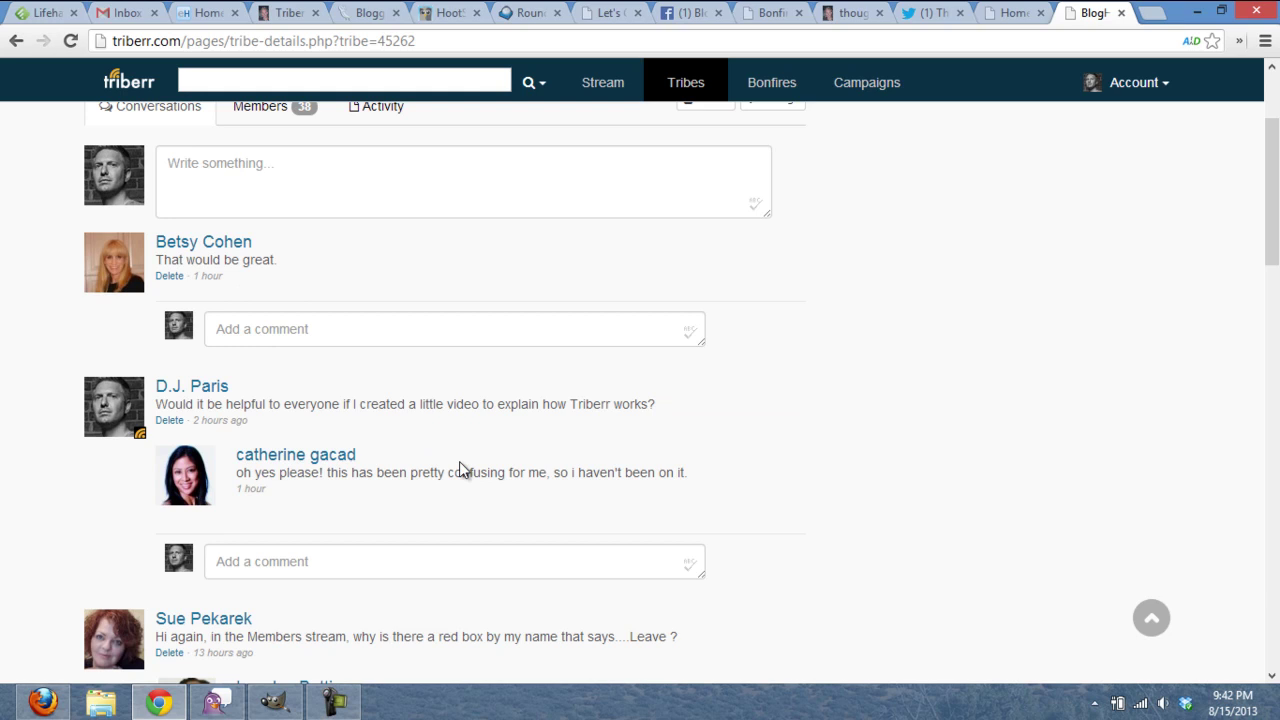
scroll(921, 441, up, 2)
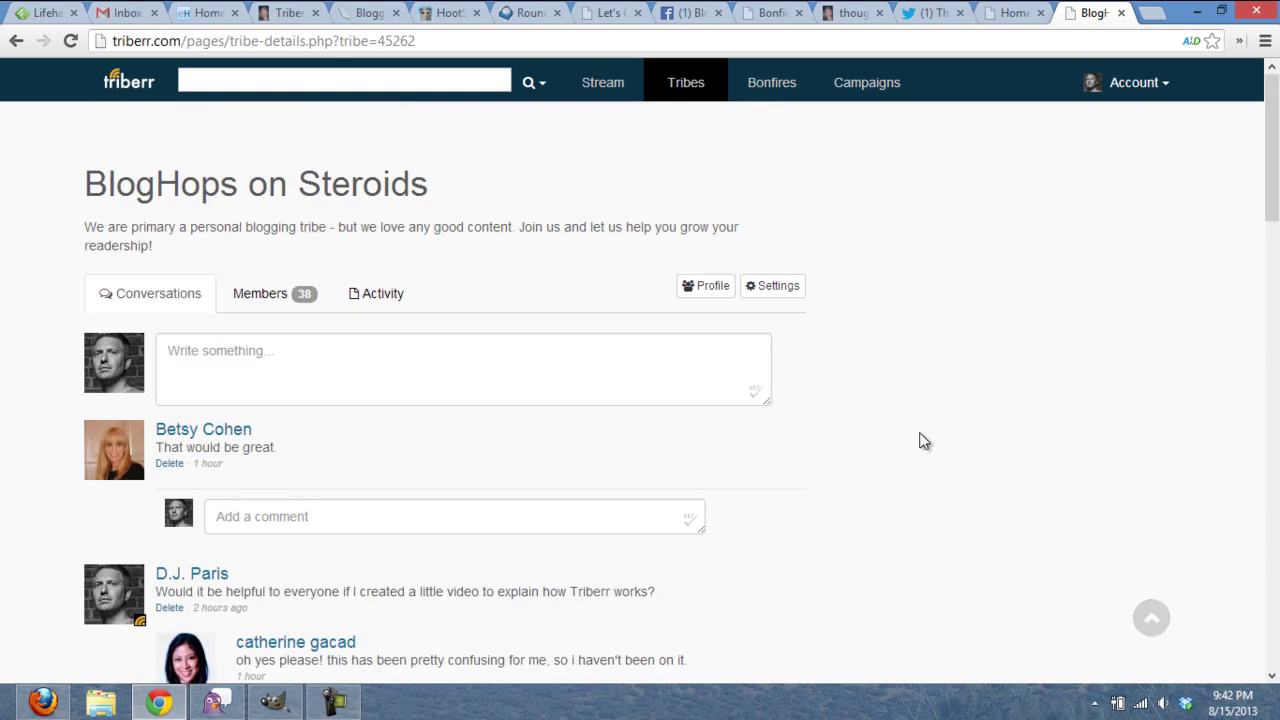
- Show the BlogHops on Steroids Members list and scroll through all 38 members
click(271, 300)
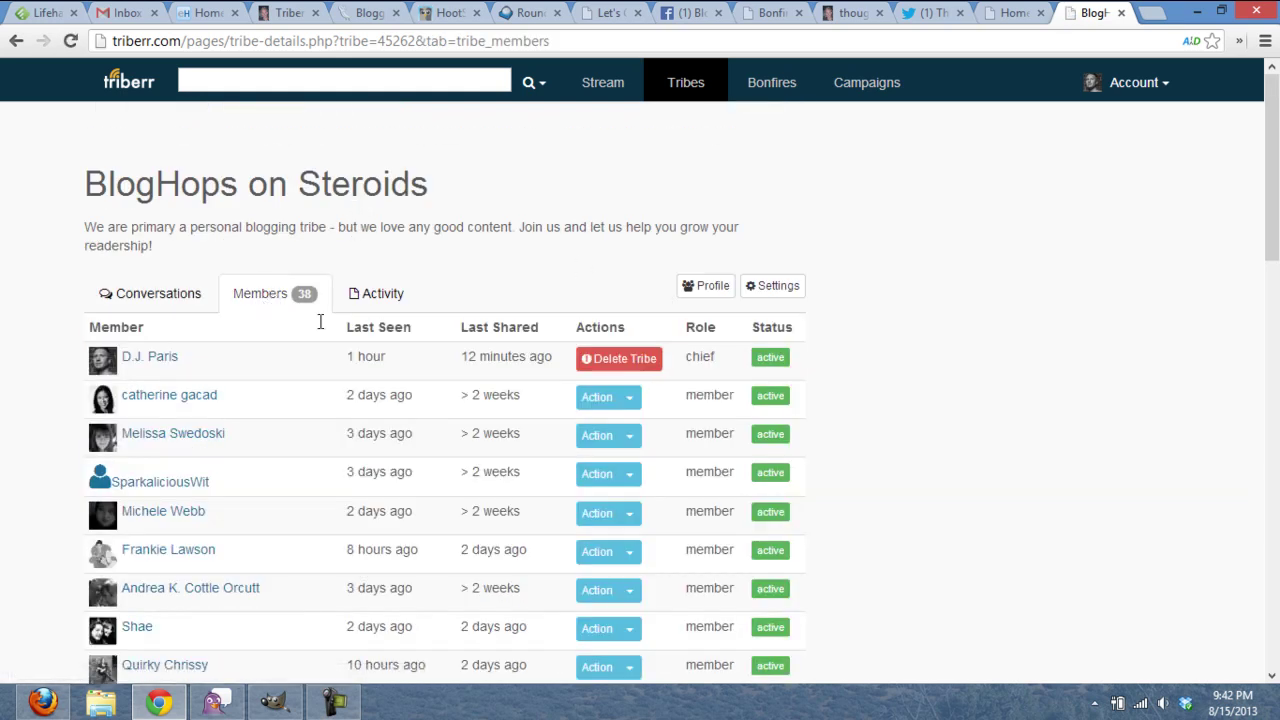
scroll(897, 346, down, 1)
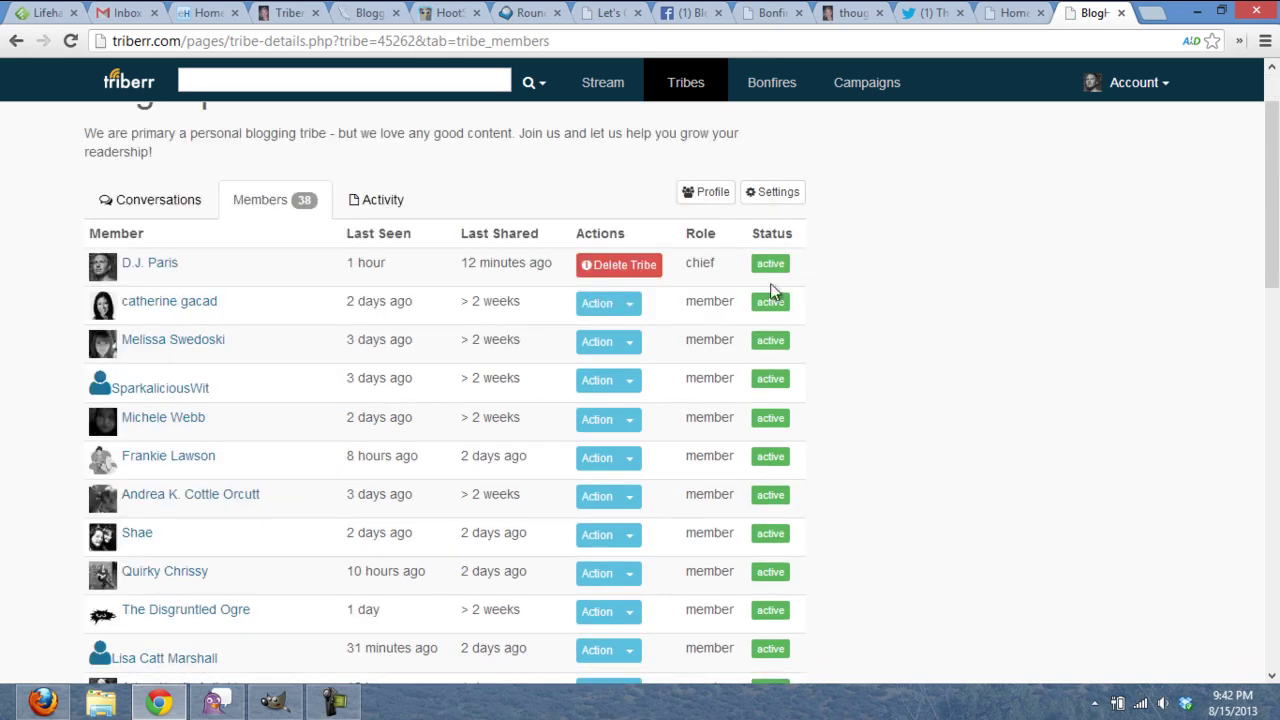
scroll(836, 320, down, 7)
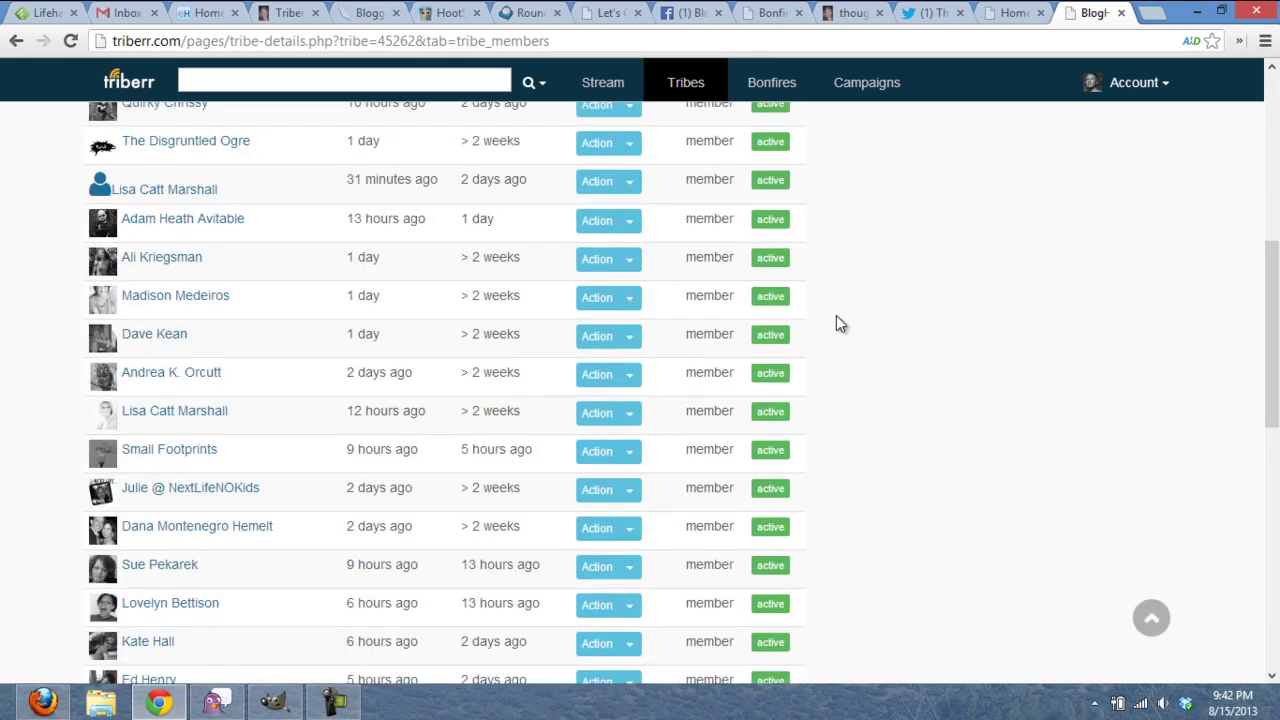
scroll(840, 323, down, 3)
scroll(840, 323, up, 9)
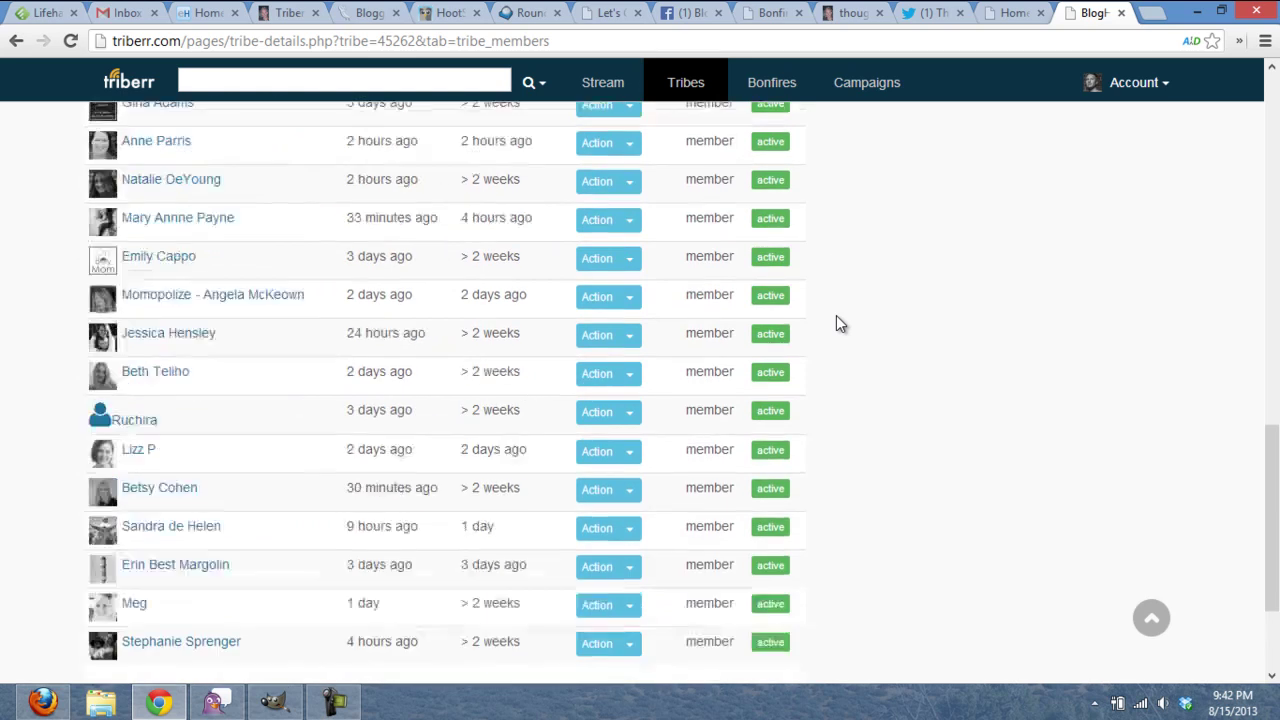
scroll(836, 315, up, 4)
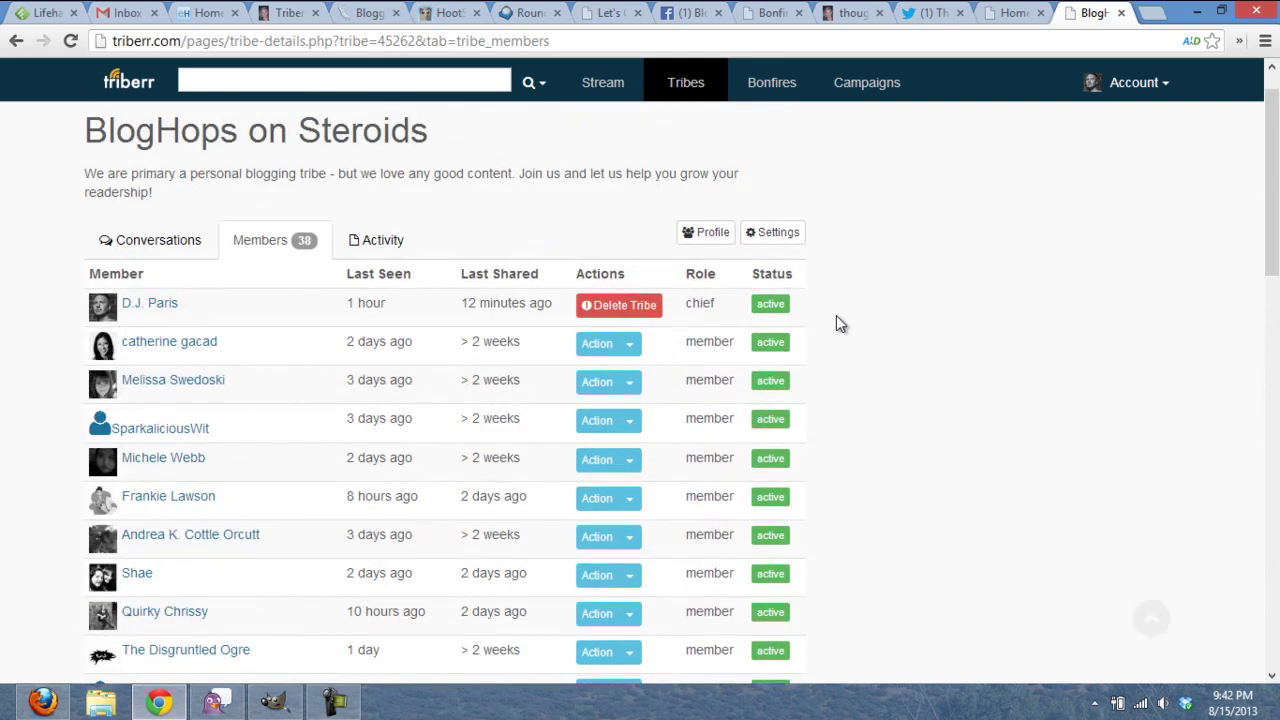
click(393, 242)
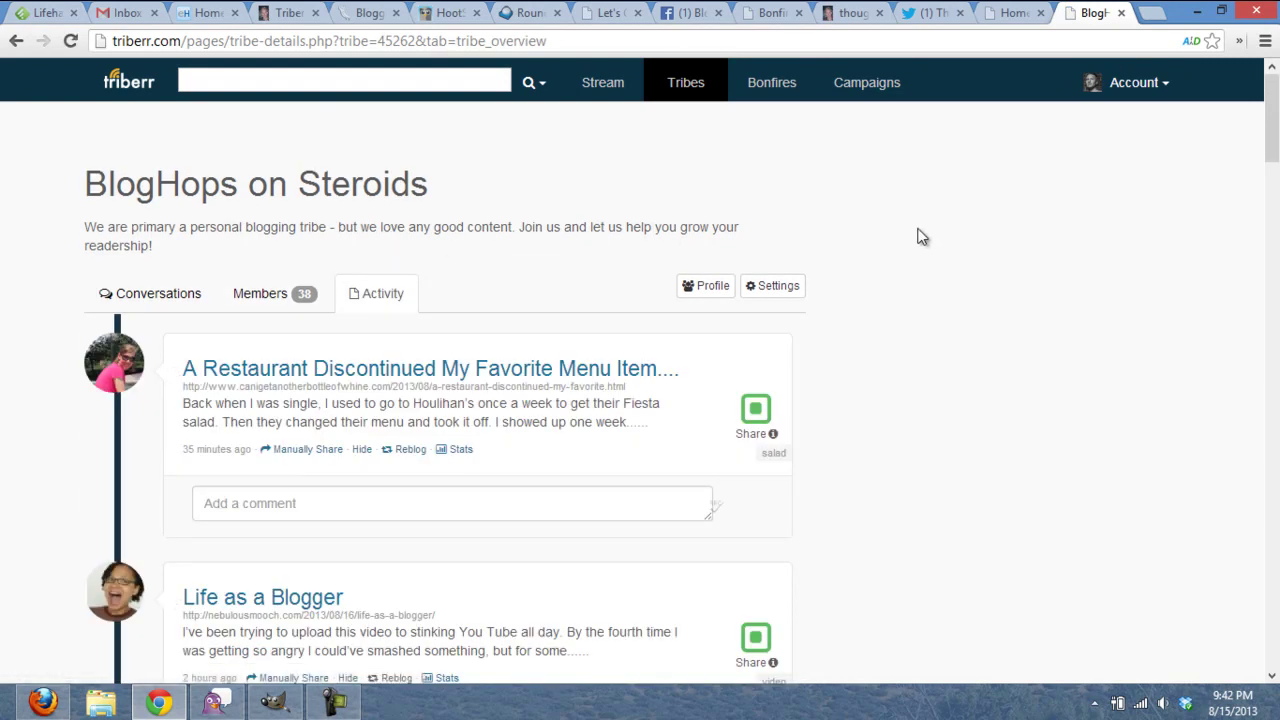
scroll(922, 237, down, 2)
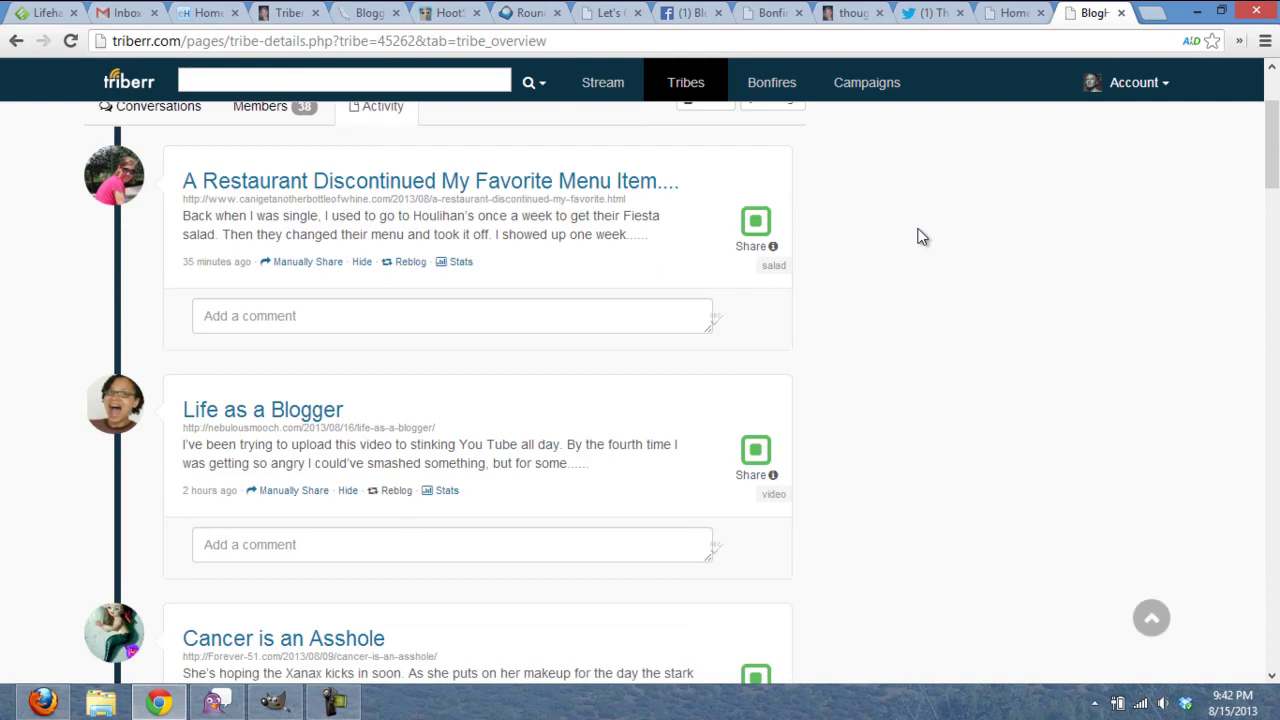
scroll(908, 251, down, 2)
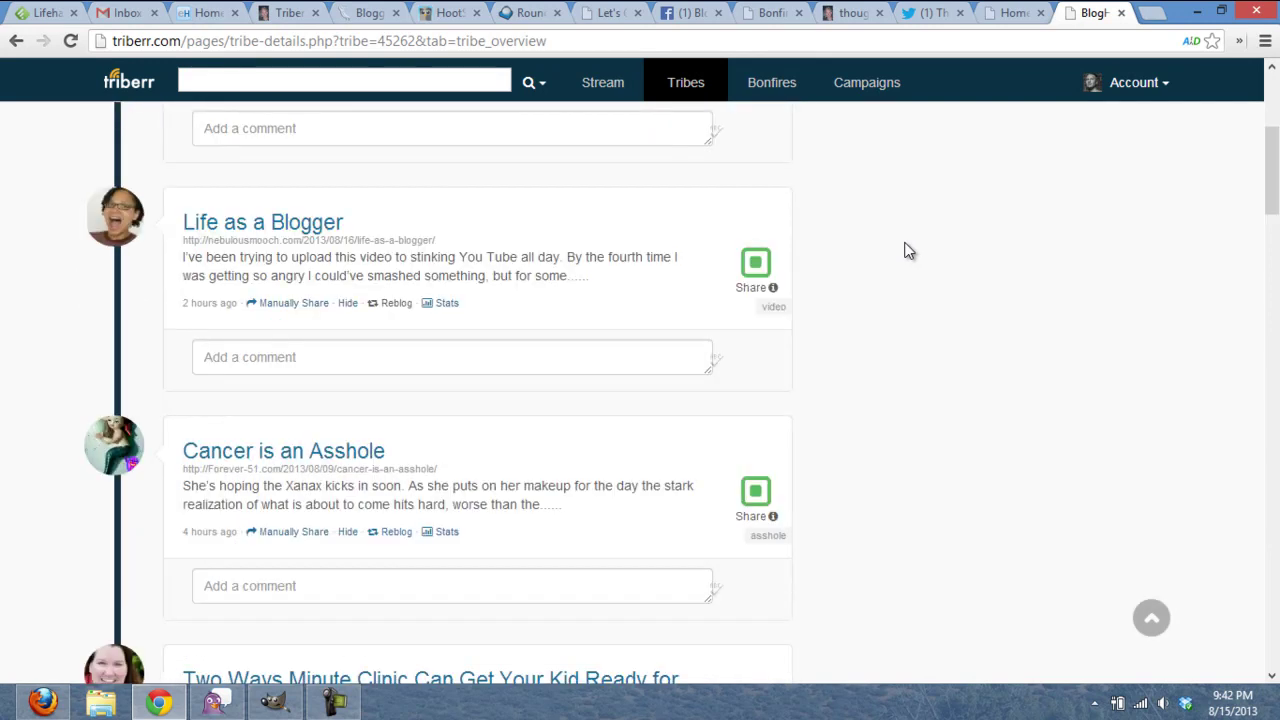
scroll(908, 251, down, 5)
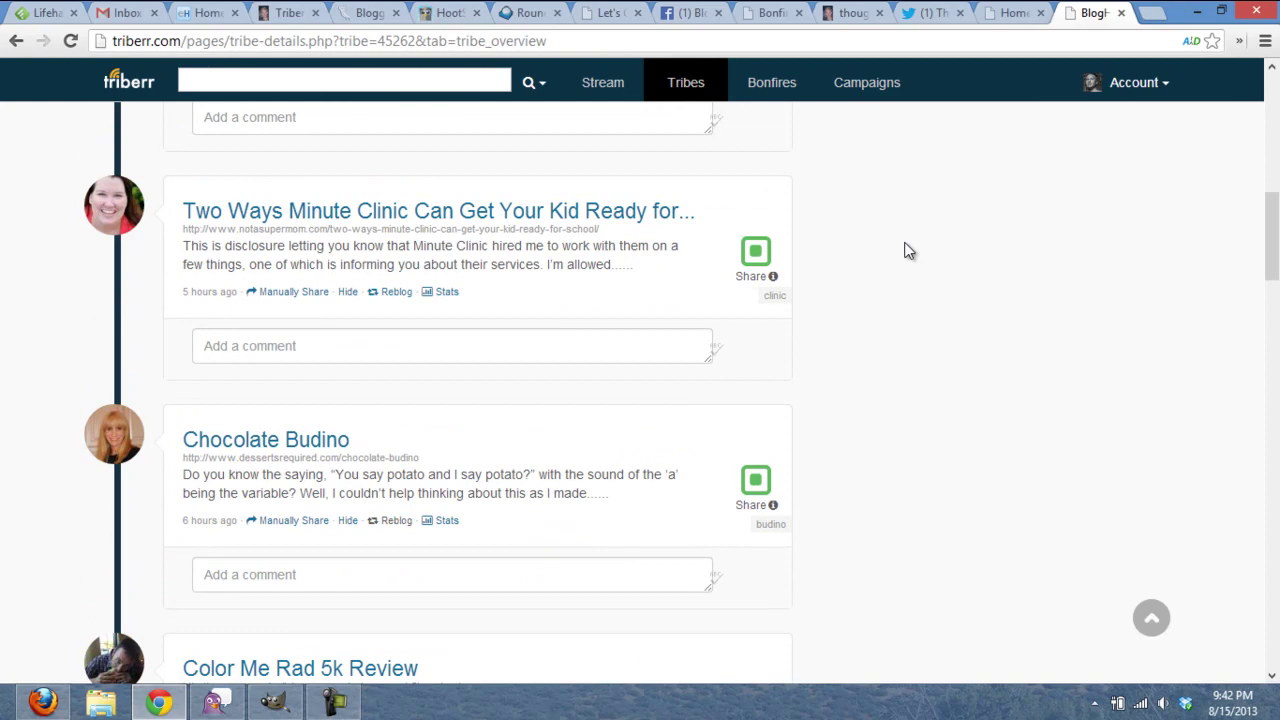
scroll(908, 251, down, 1)
scroll(908, 251, down, 10)
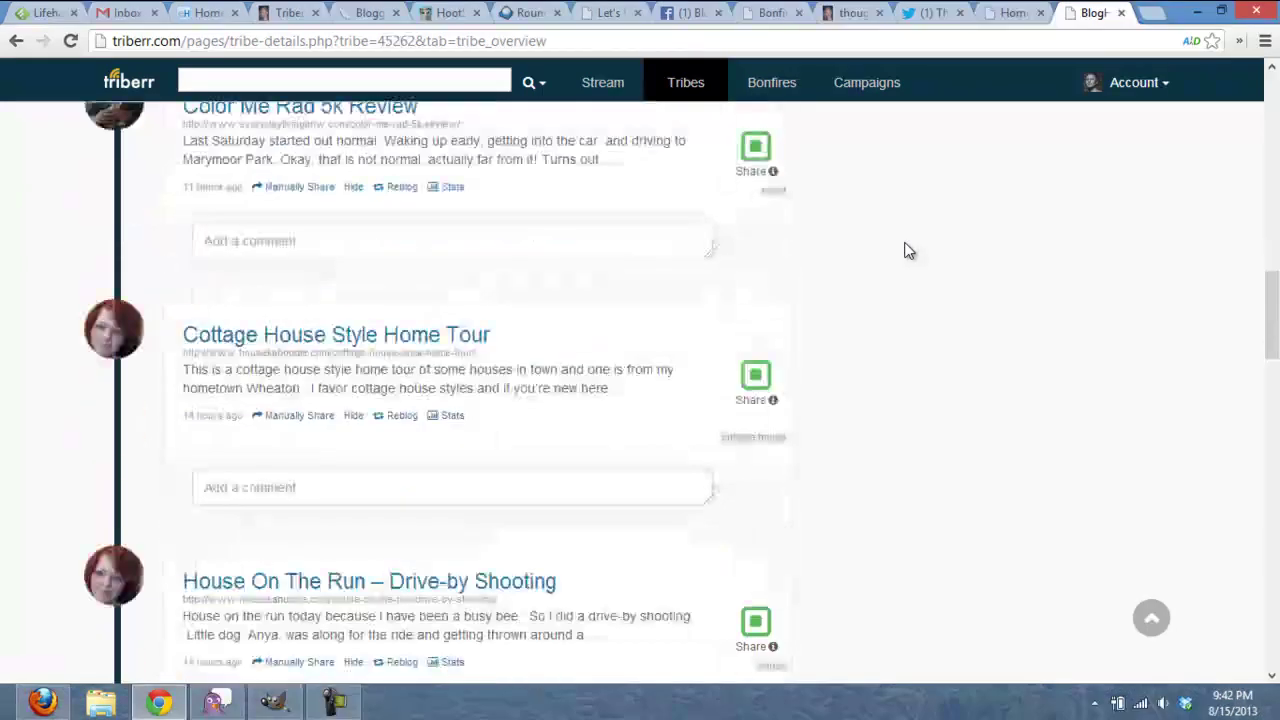
scroll(908, 251, down, 1)
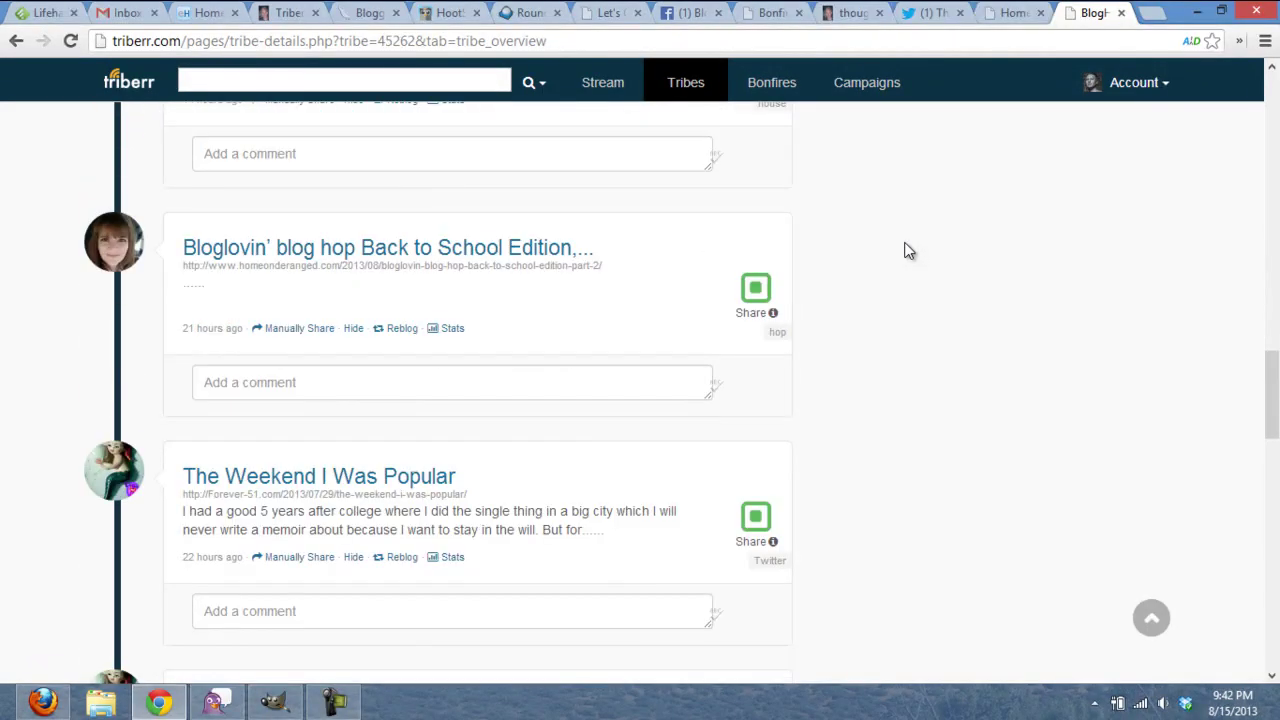
scroll(908, 251, down, 5)
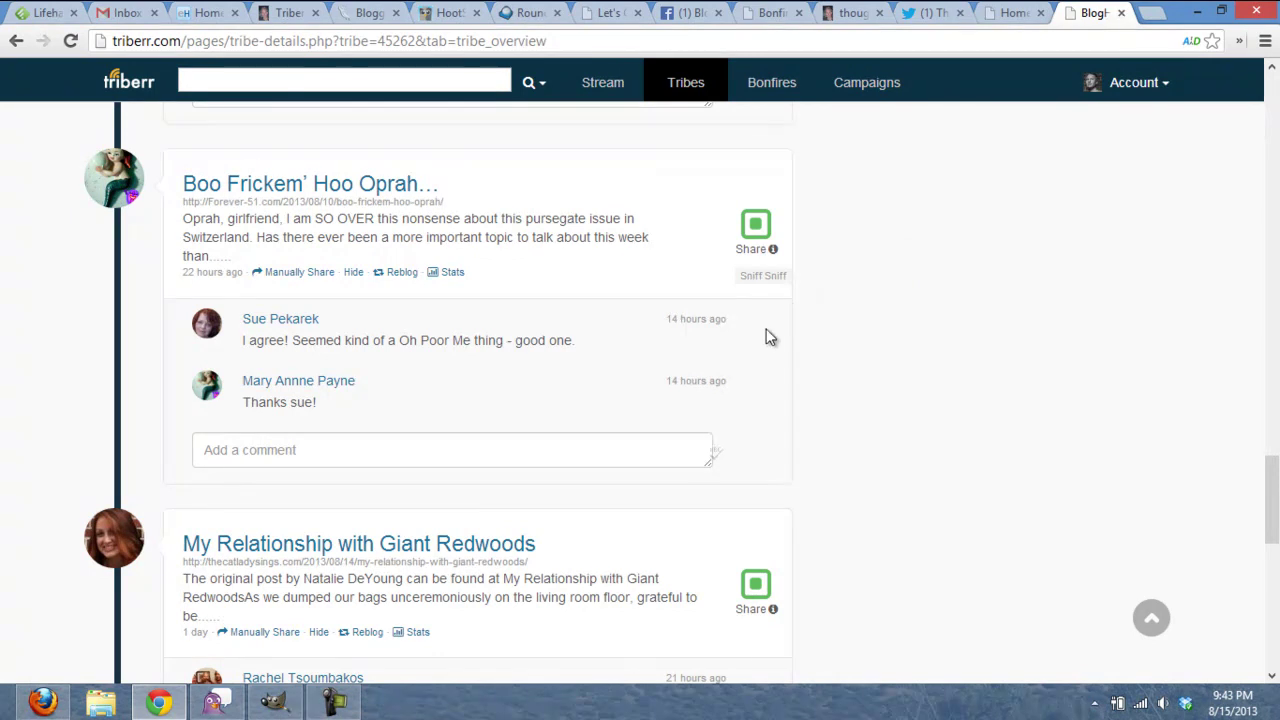
- Open the Boo Frickem' Hoo Oprah post in full and scroll through it
click(370, 195)
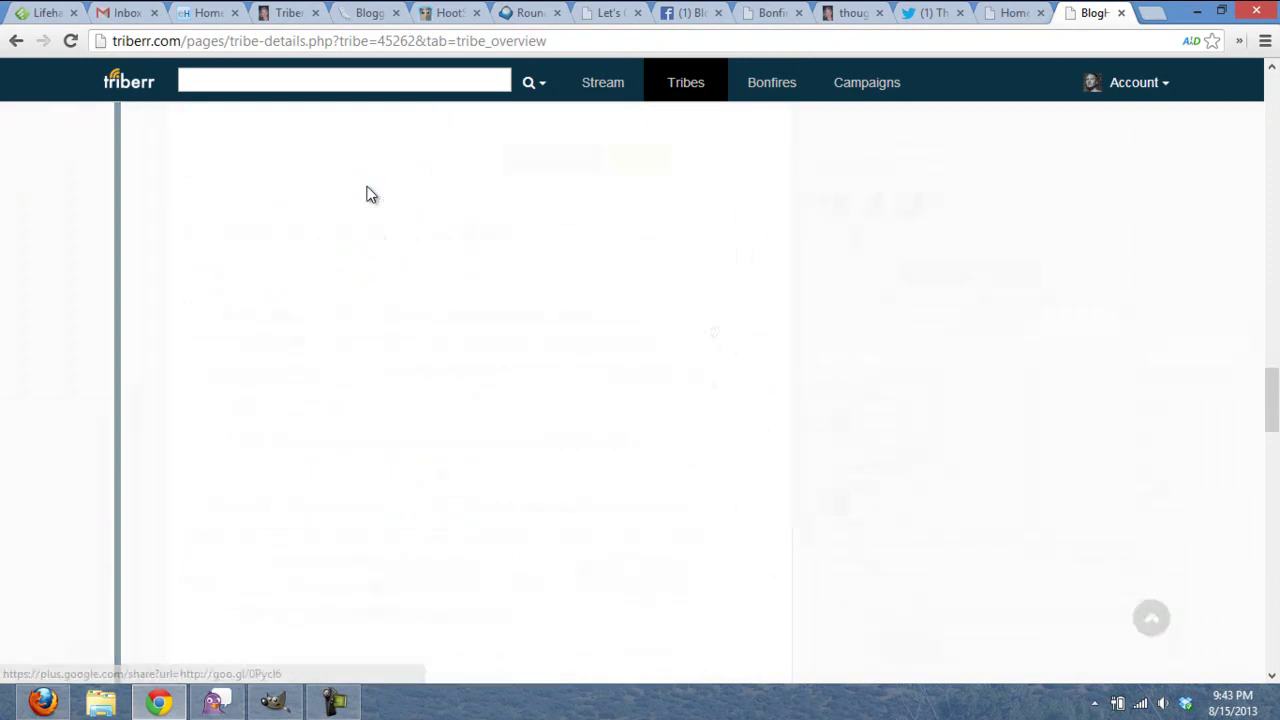
scroll(378, 276, down, 11)
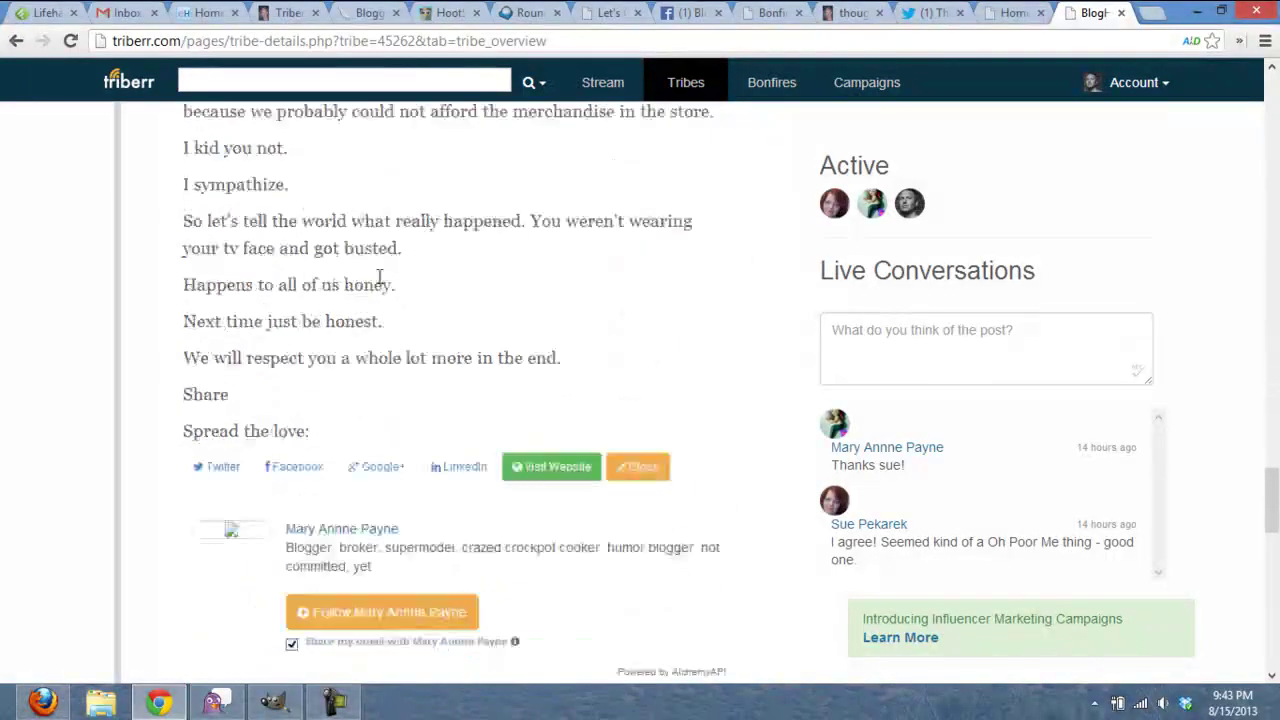
scroll(378, 283, up, 6)
scroll(378, 276, up, 7)
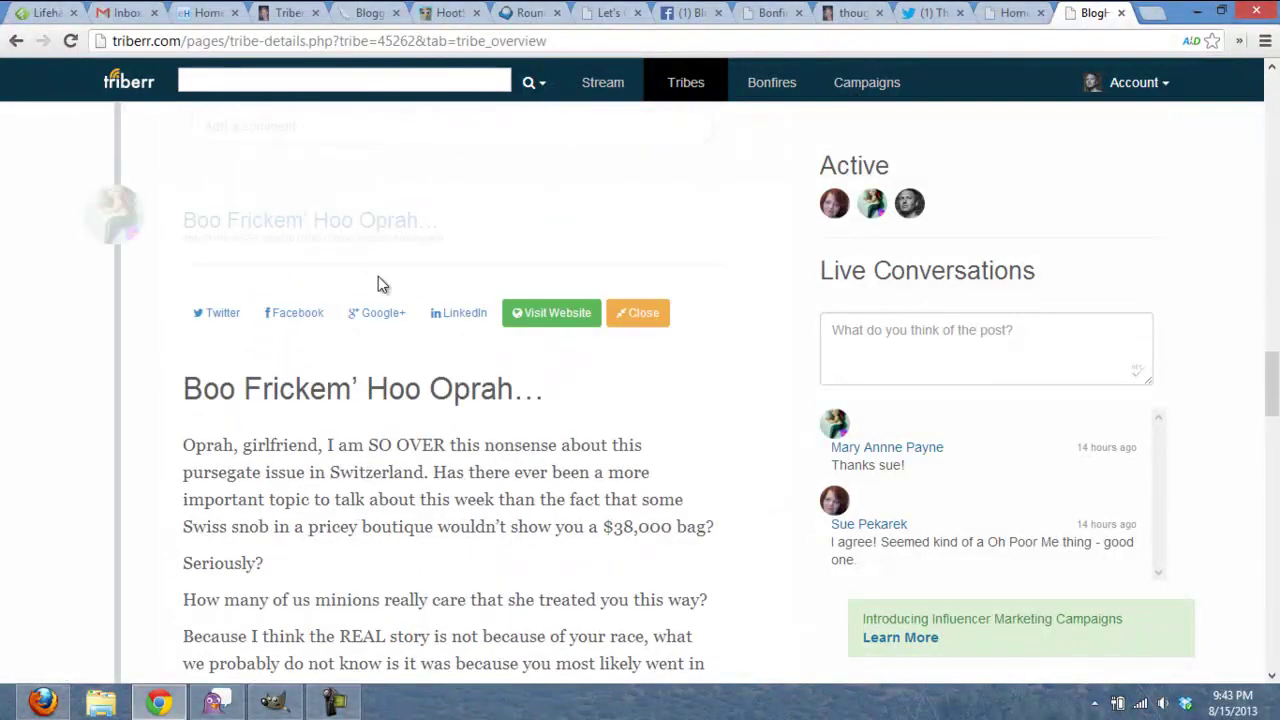
scroll(224, 246, up, 2)
scroll(224, 246, down, 6)
scroll(220, 265, up, 5)
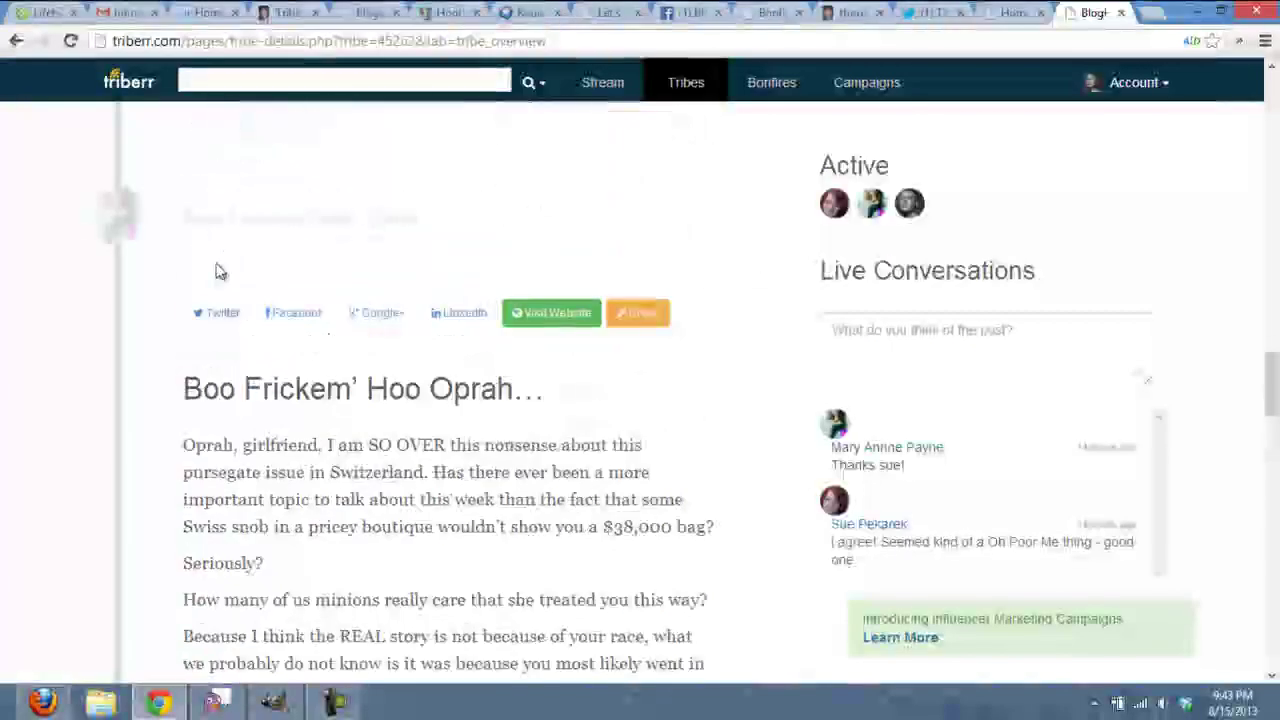
scroll(500, 300, down, 1)
- Close the full post and approve Boo Frickem' Hoo Oprah, making 2 of 120 queued for Twitter
click(637, 313)
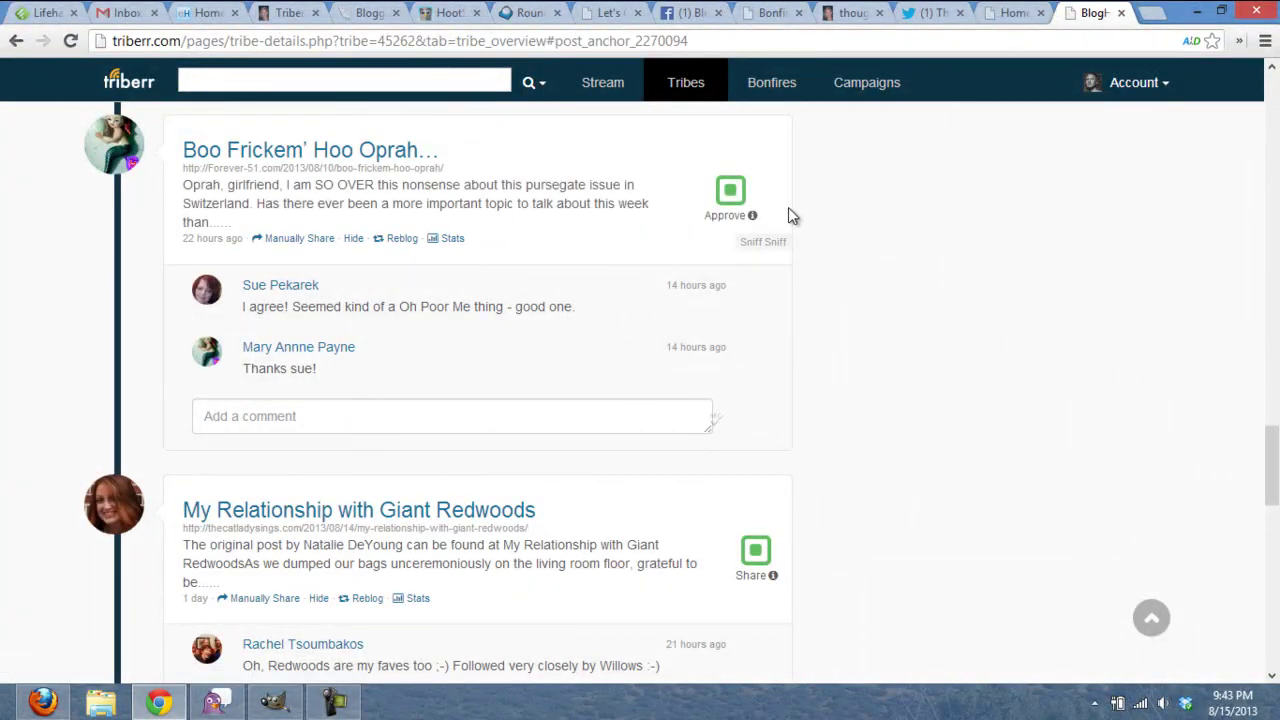
click(724, 189)
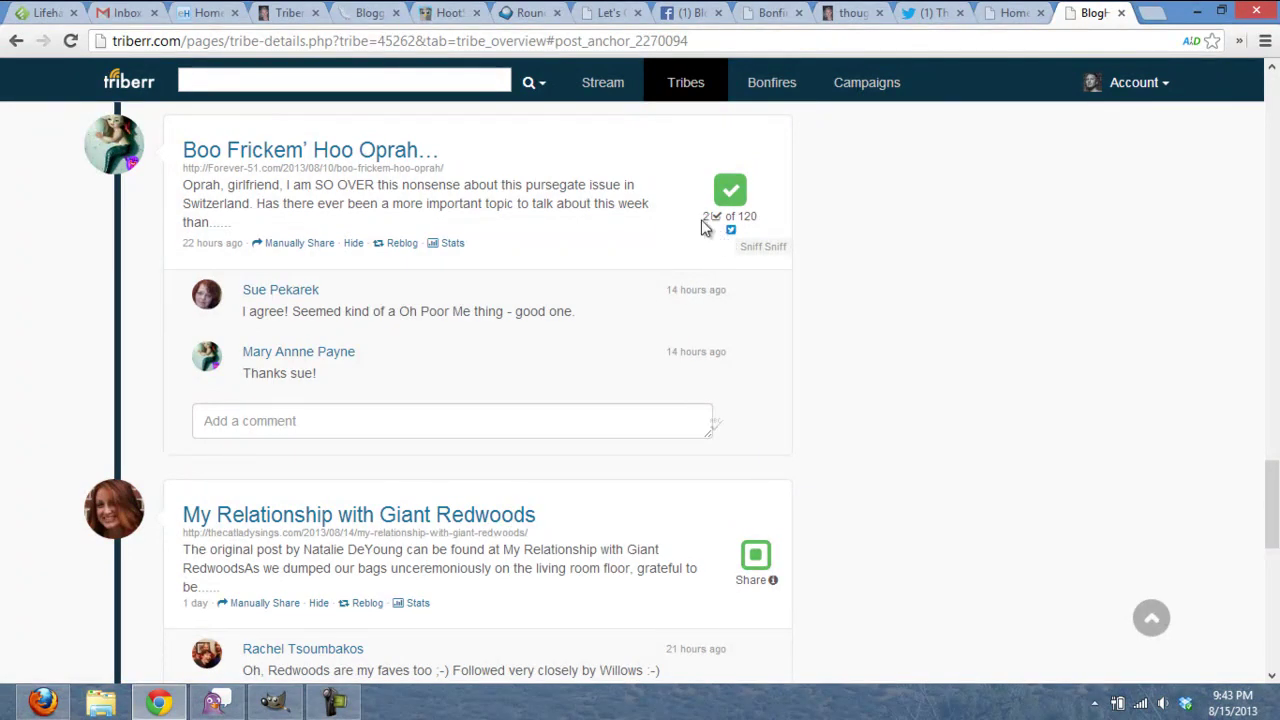
double_click(705, 217)
click(818, 295)
scroll(818, 295, down, 4)
- Find the 'My Relationship with Giant Redwoods' post and share it to the Twitter queue
scroll(850, 317, down, 10)
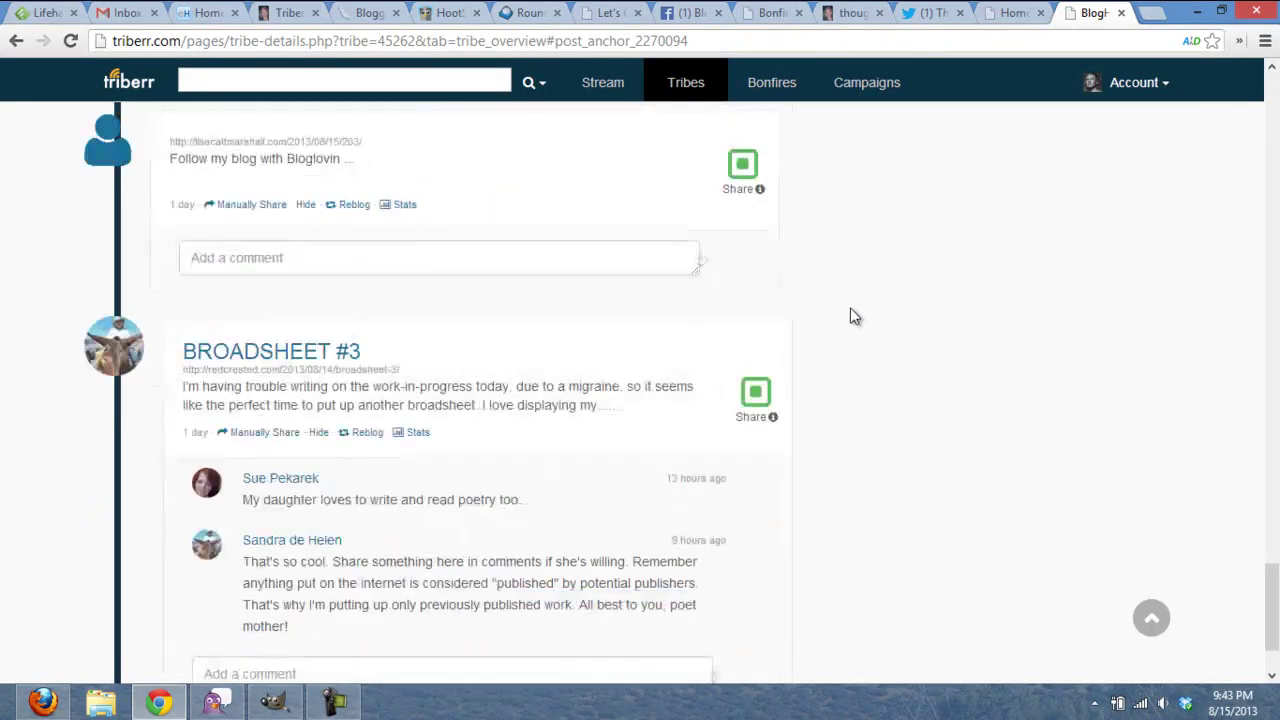
scroll(850, 317, down, 11)
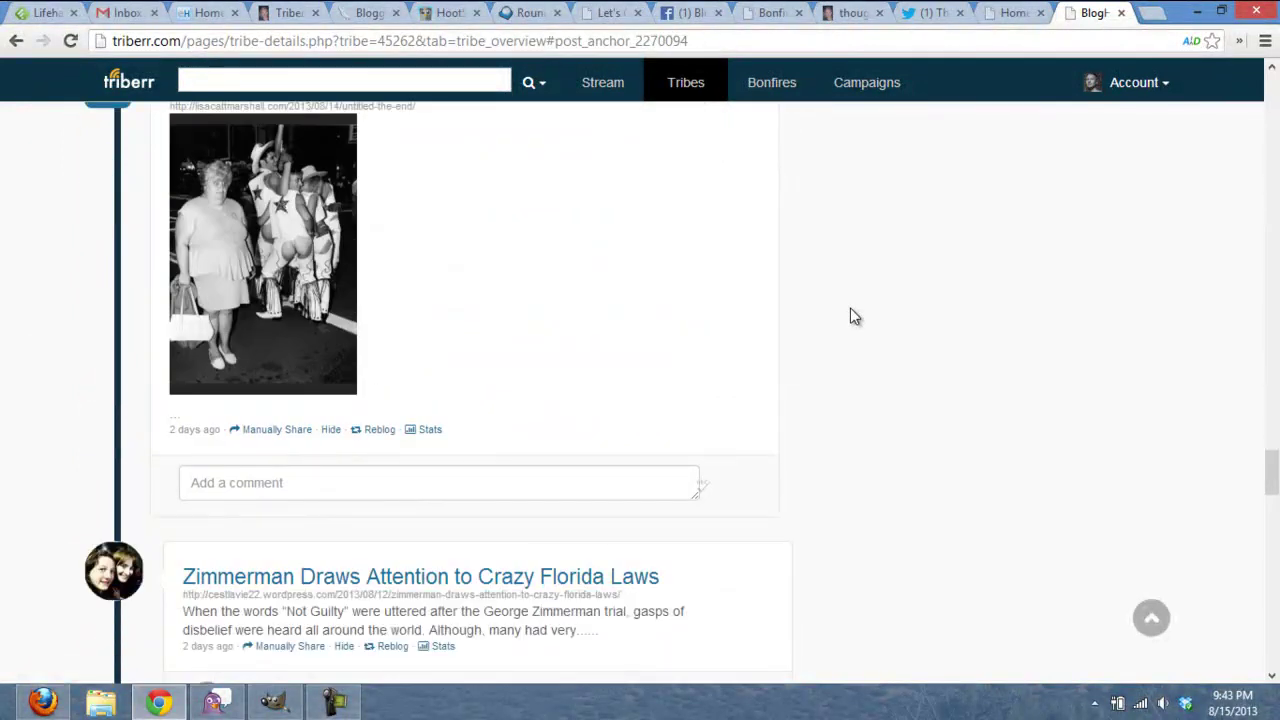
scroll(850, 317, up, 3)
scroll(850, 317, down, 2)
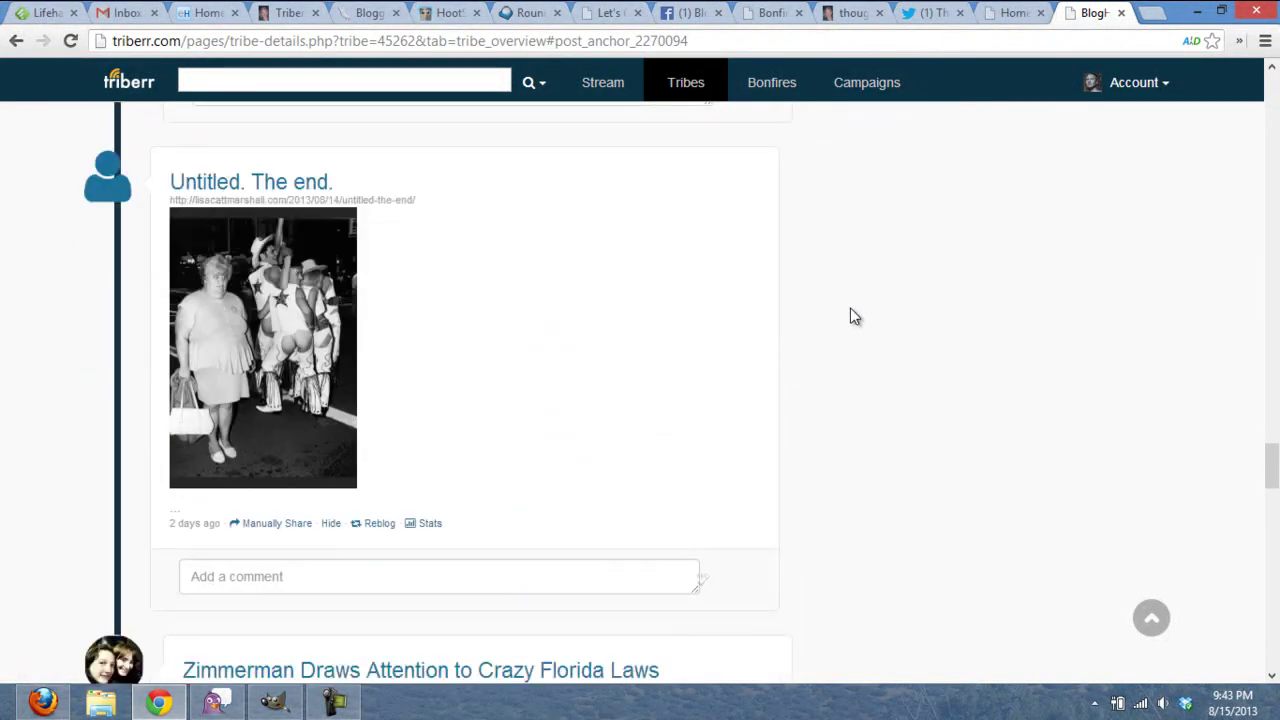
scroll(557, 425, down, 2)
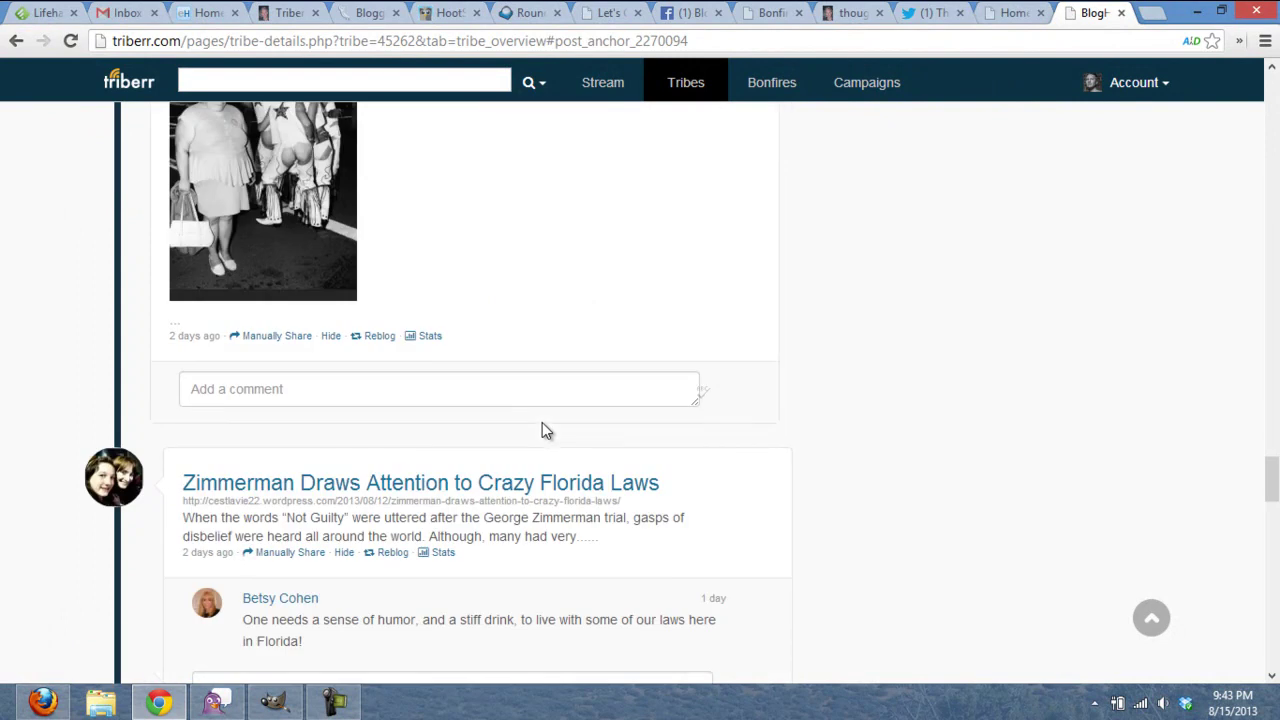
scroll(680, 335, up, 3)
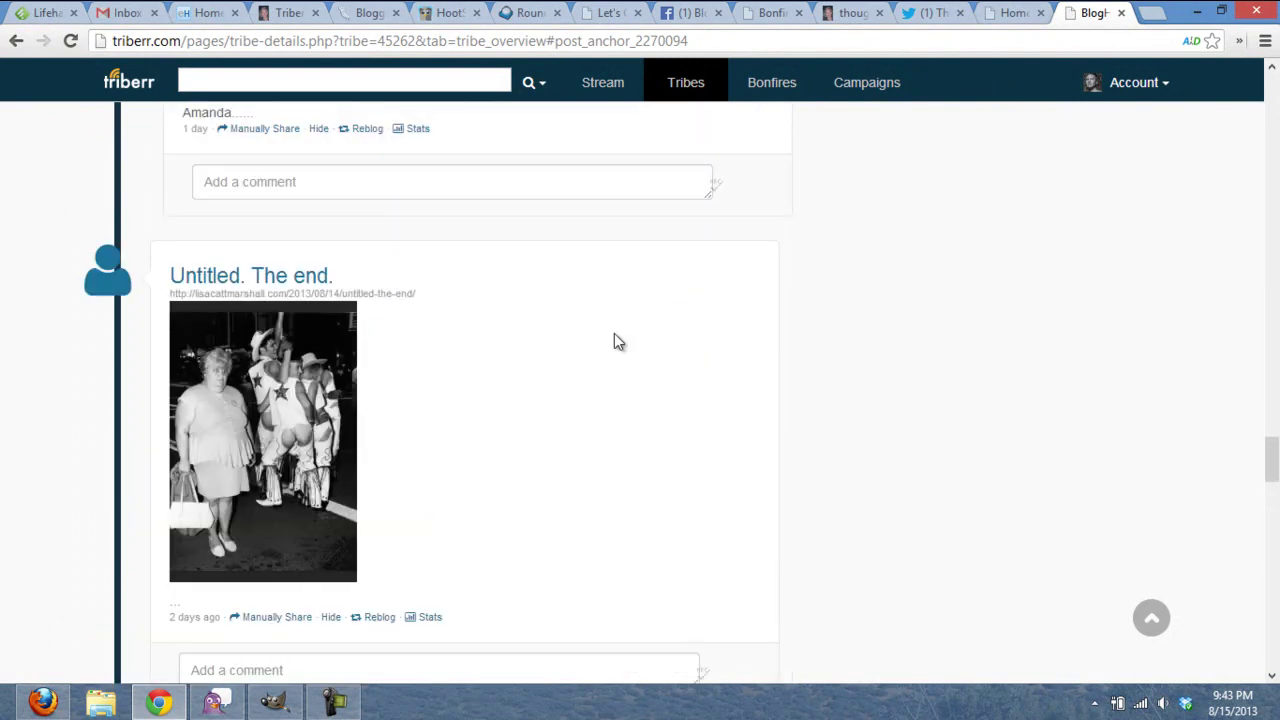
scroll(614, 340, down, 3)
scroll(851, 394, down, 3)
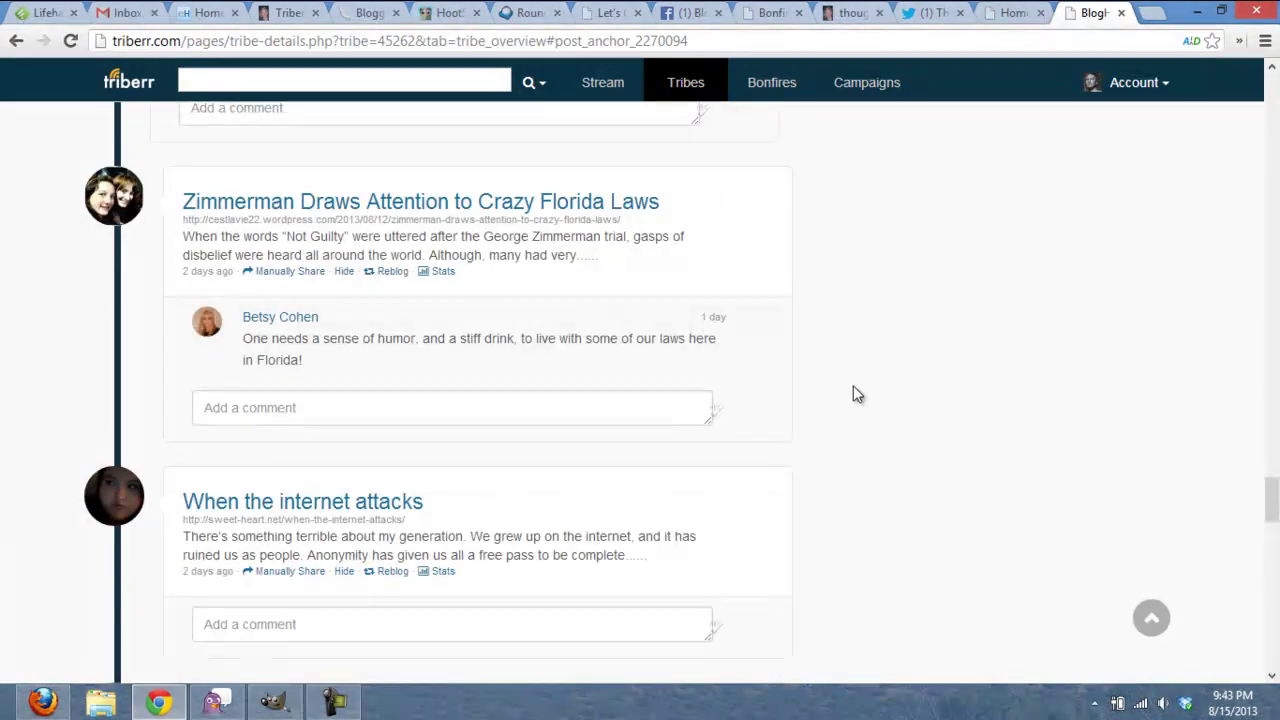
scroll(857, 393, down, 3)
scroll(857, 393, down, 3)
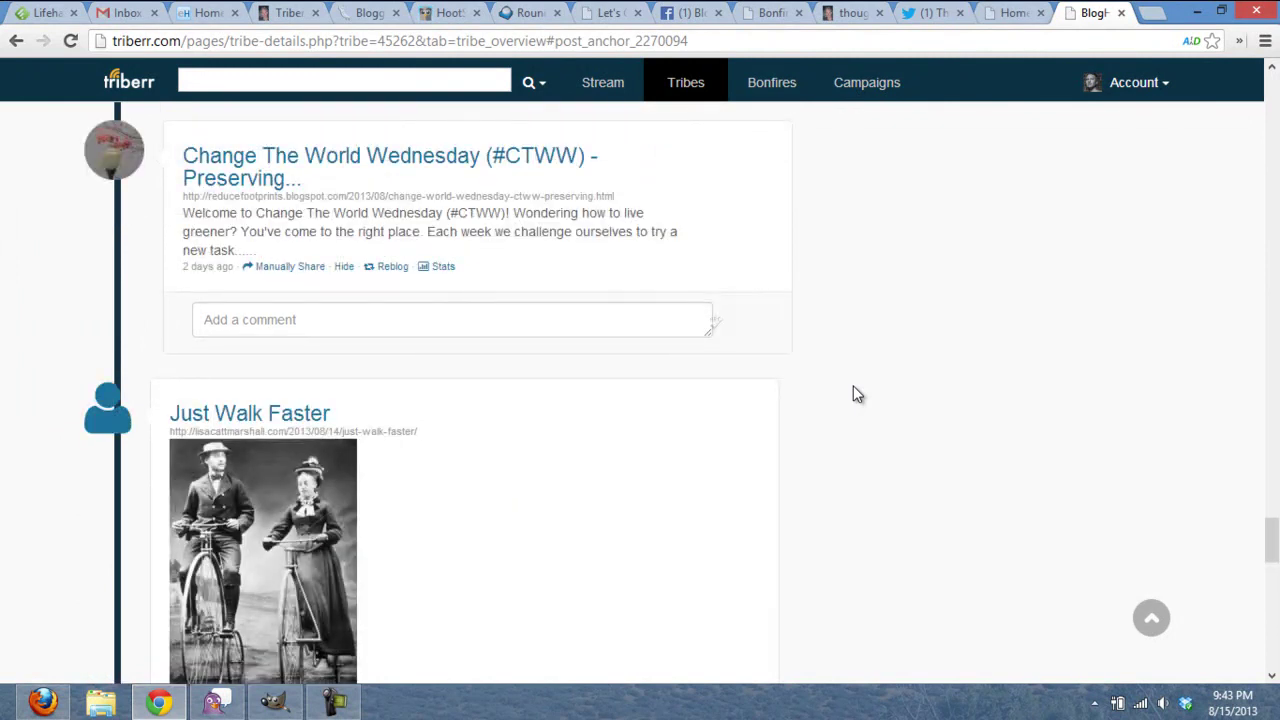
scroll(857, 393, down, 3)
scroll(857, 394, down, 3)
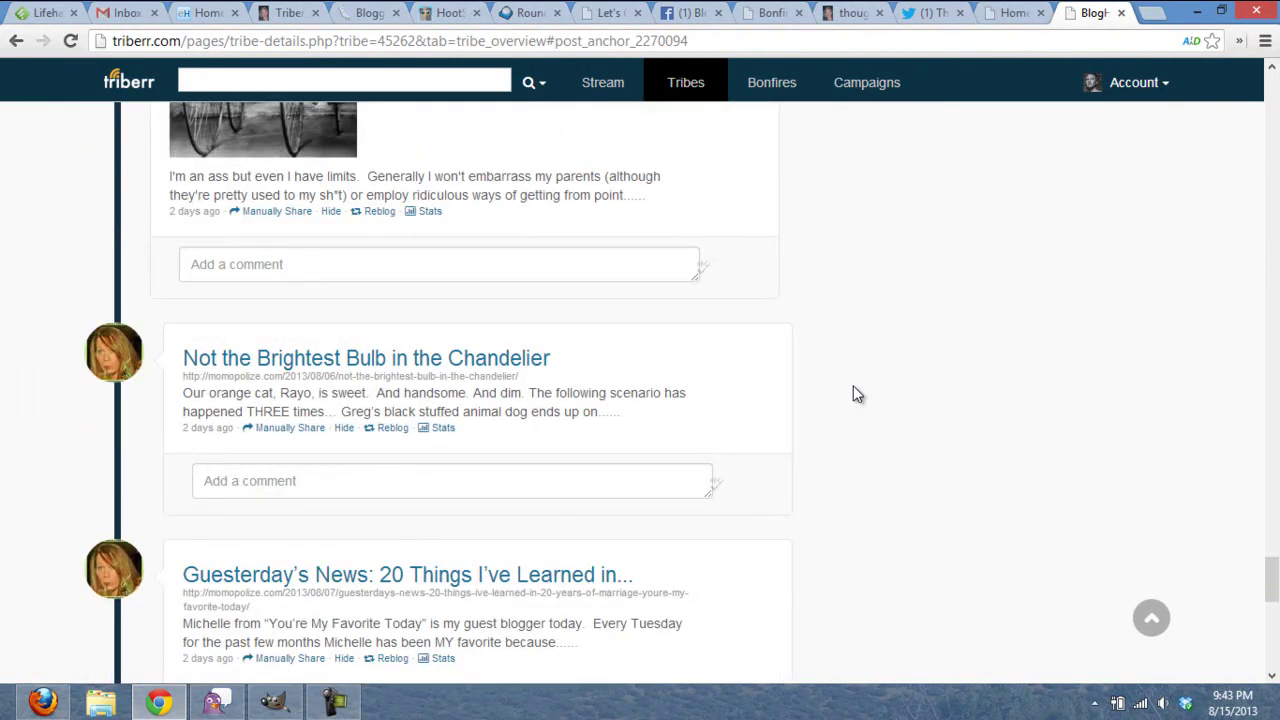
scroll(853, 394, up, 15)
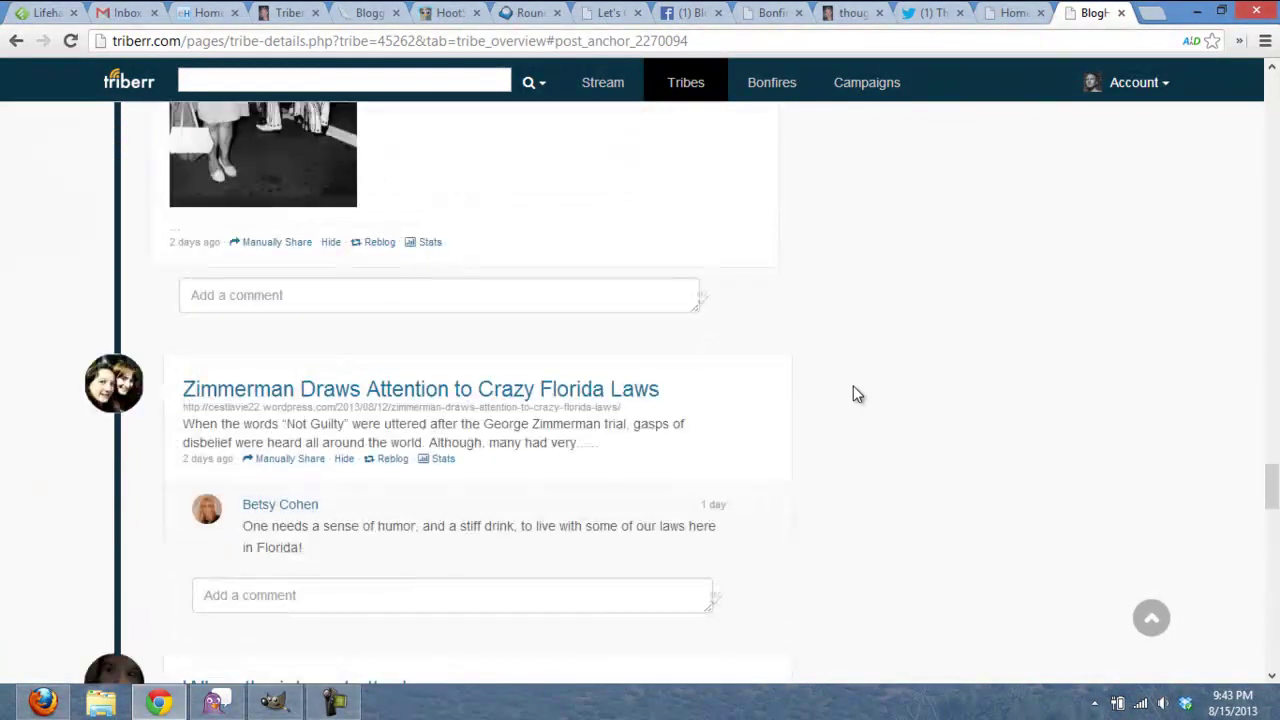
scroll(853, 394, up, 20)
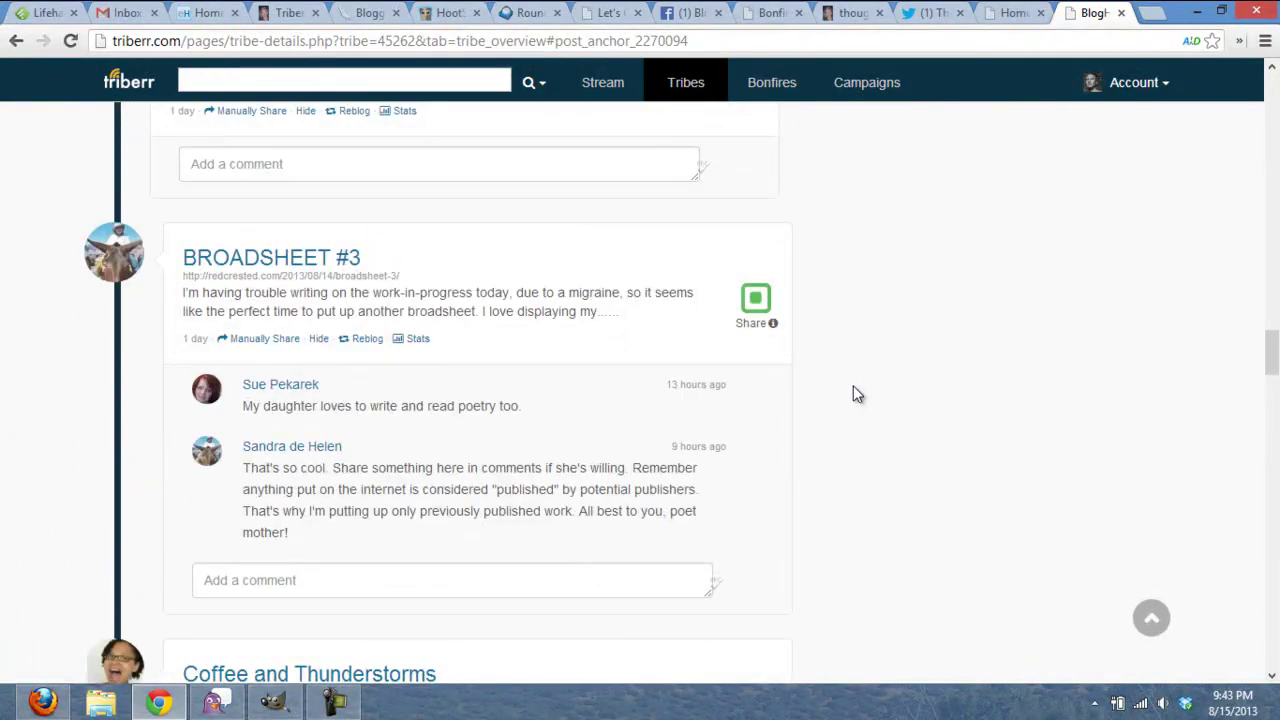
scroll(853, 394, up, 6)
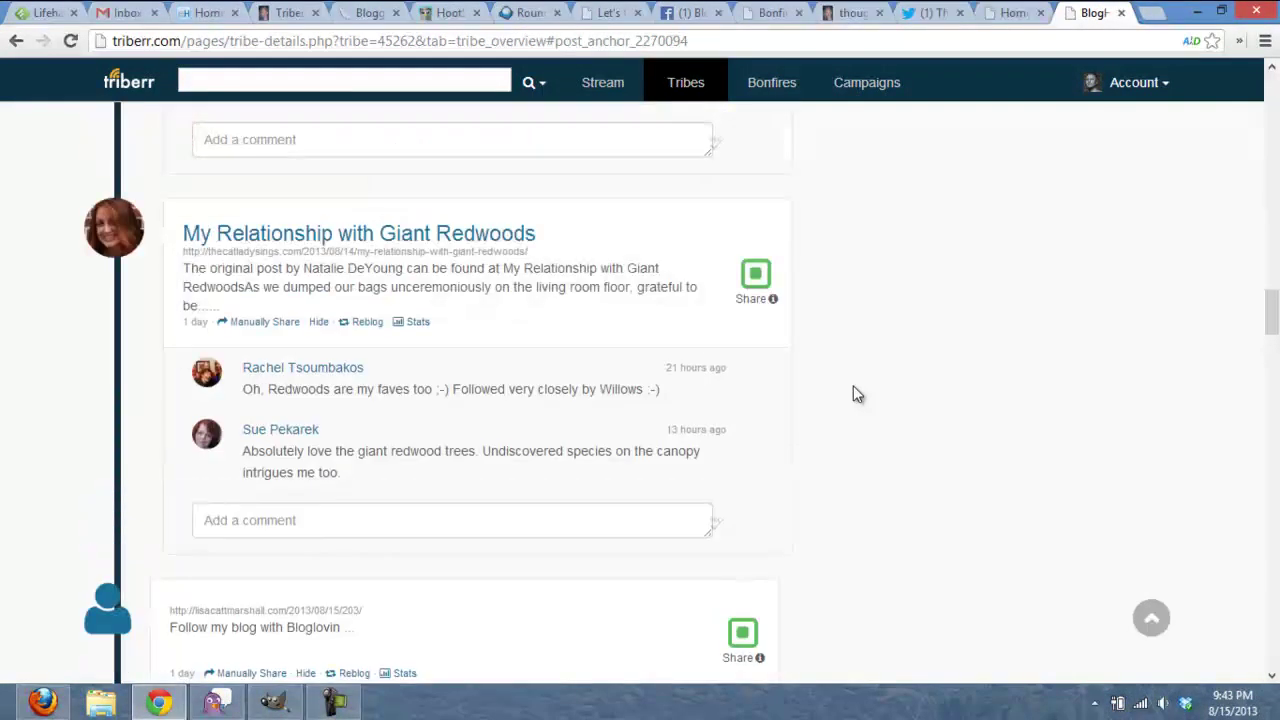
scroll(857, 394, up, 1)
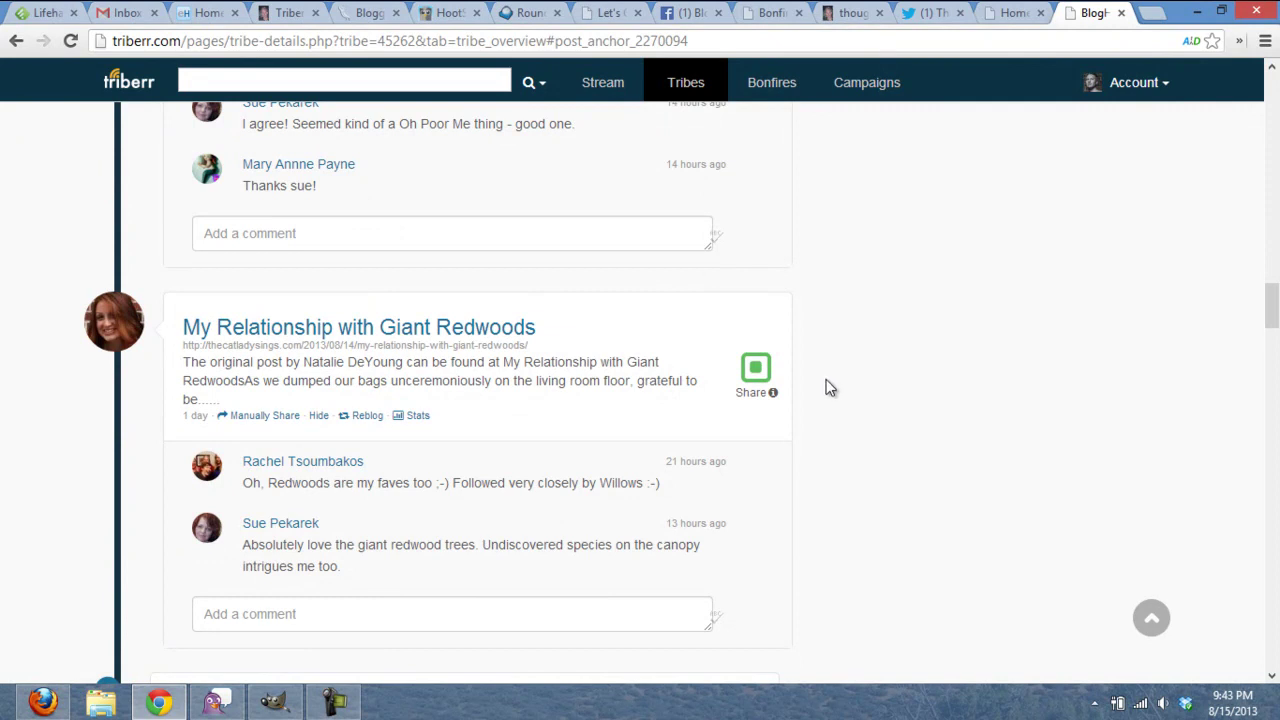
click(762, 378)
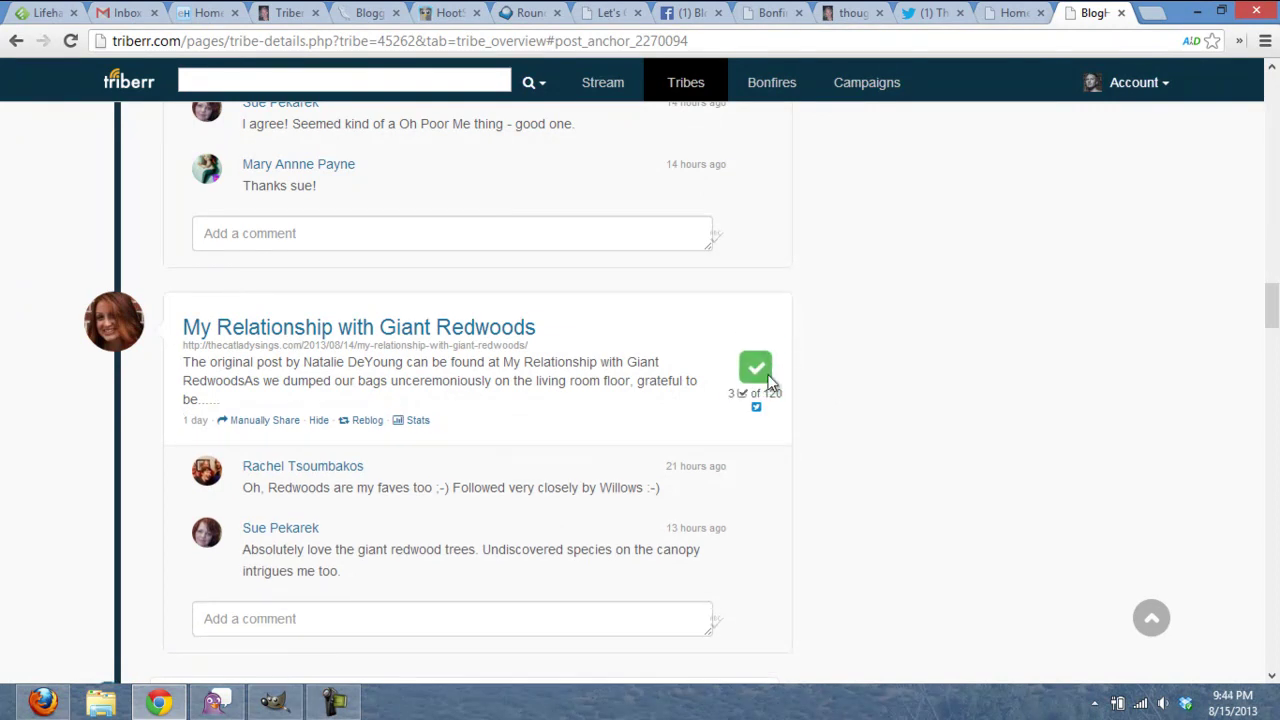
- Confirm the queued count now reads 3 of 120, then return to the top of the feed
double_click(731, 396)
click(834, 378)
scroll(836, 374, up, 10)
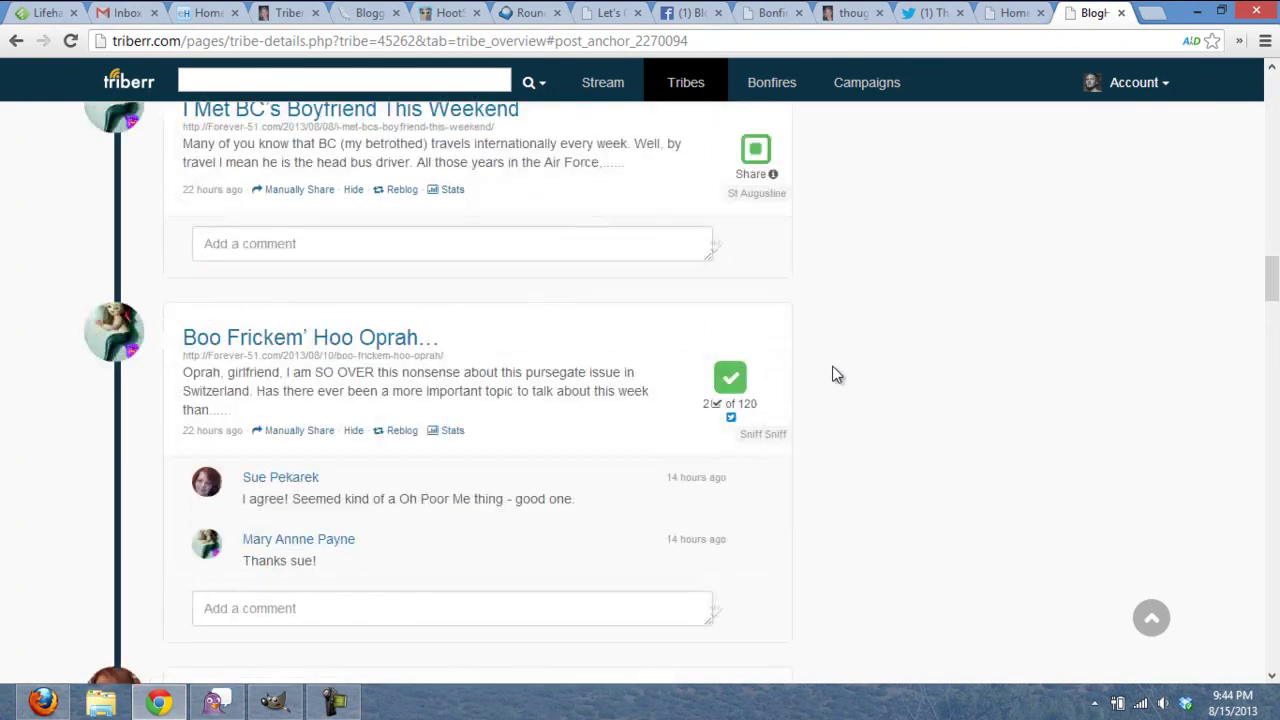
scroll(836, 374, up, 10)
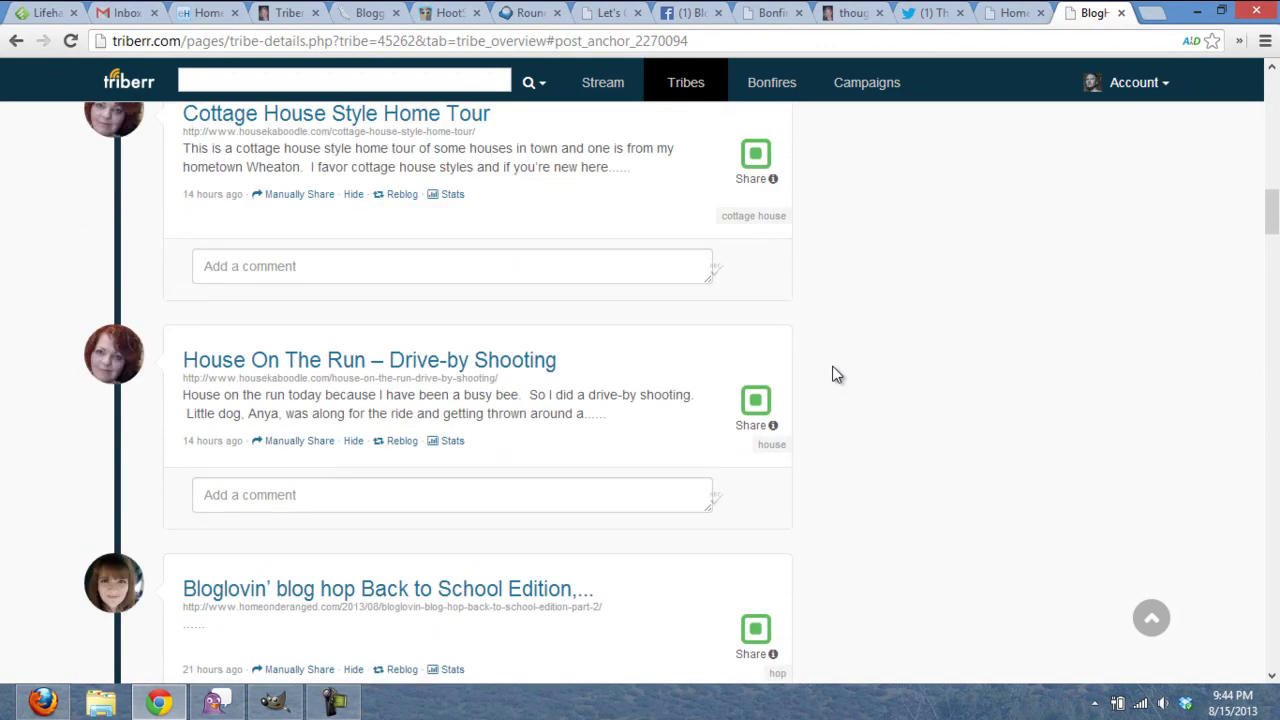
scroll(836, 374, up, 10)
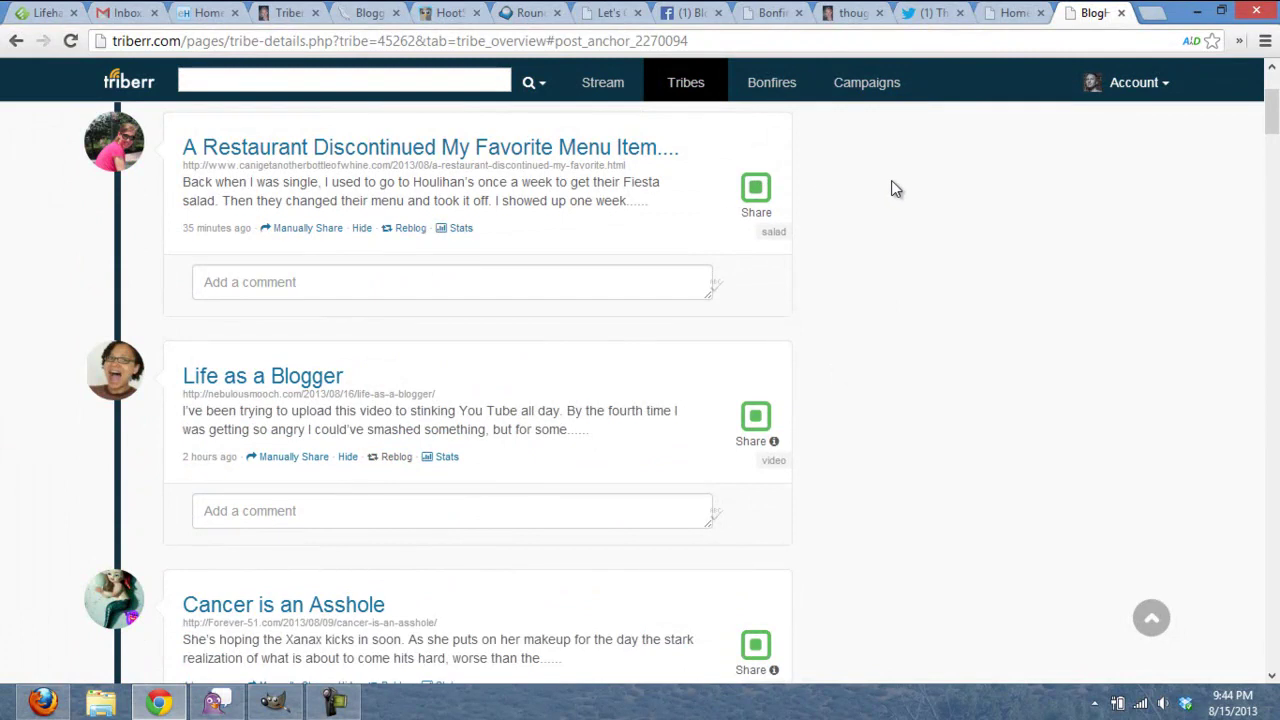
- Go to the main Stream and view its Tribes filter list without choosing a tribe
click(603, 84)
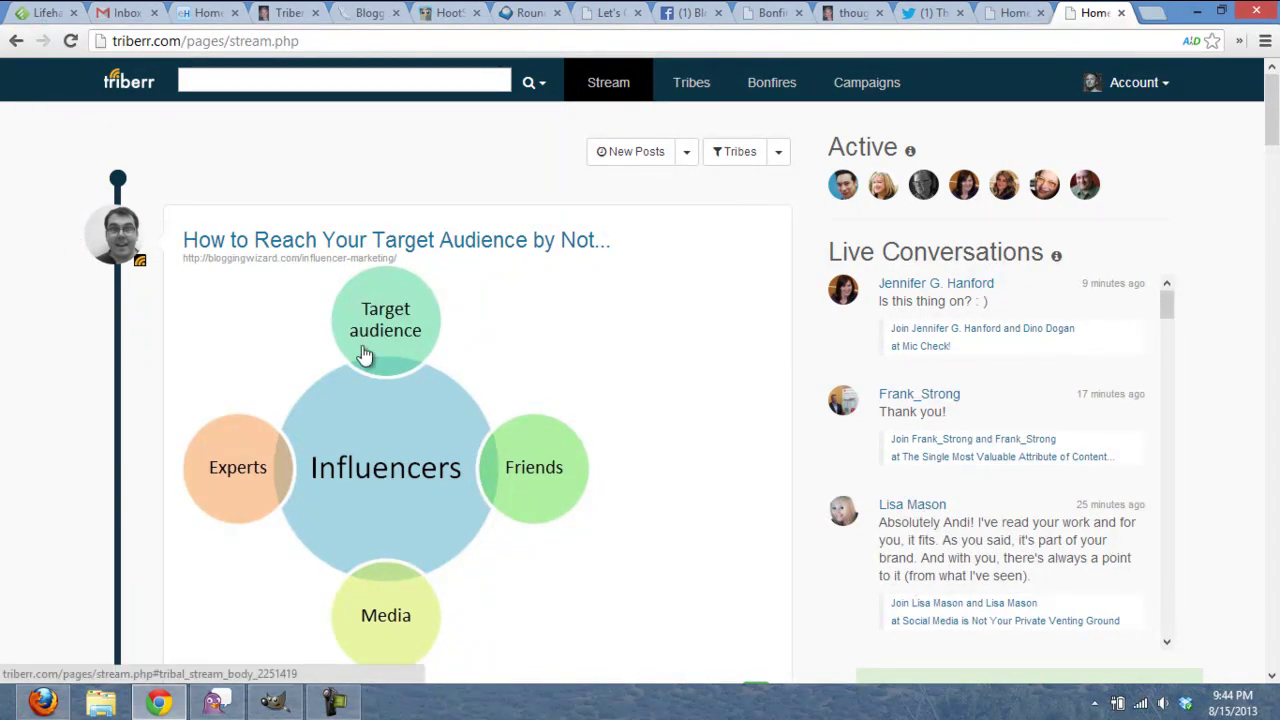
click(779, 155)
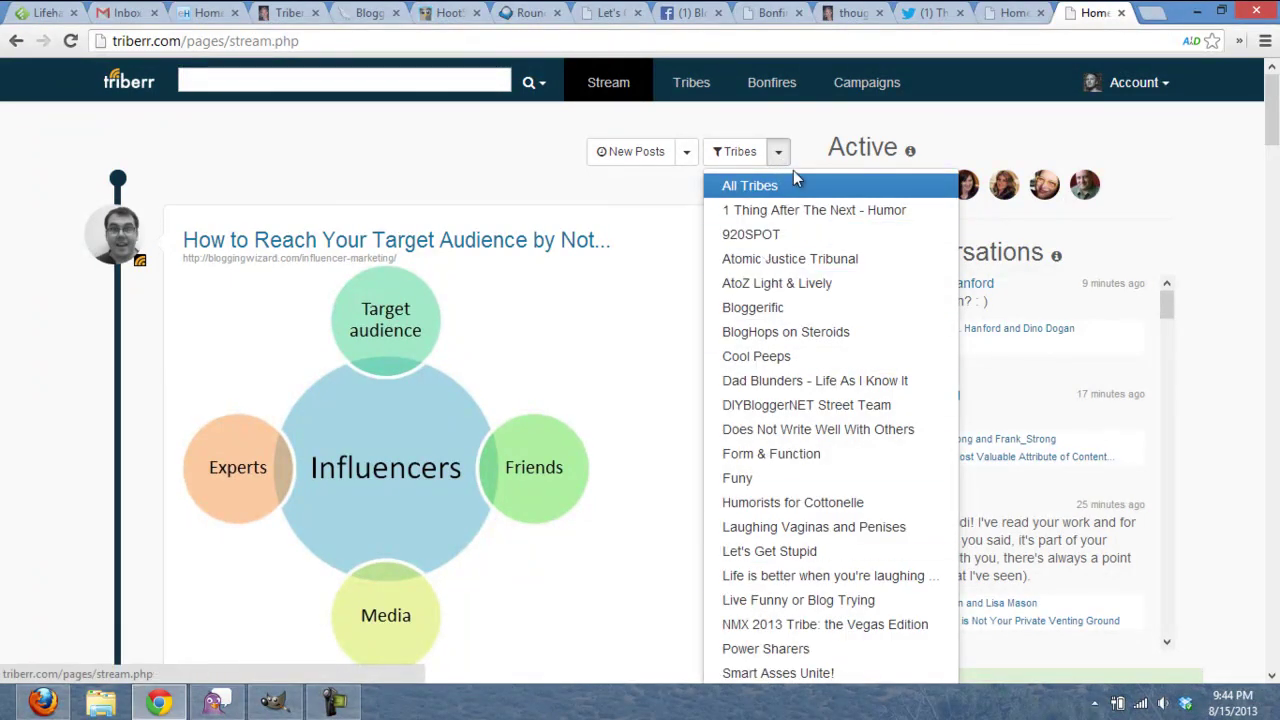
click(801, 130)
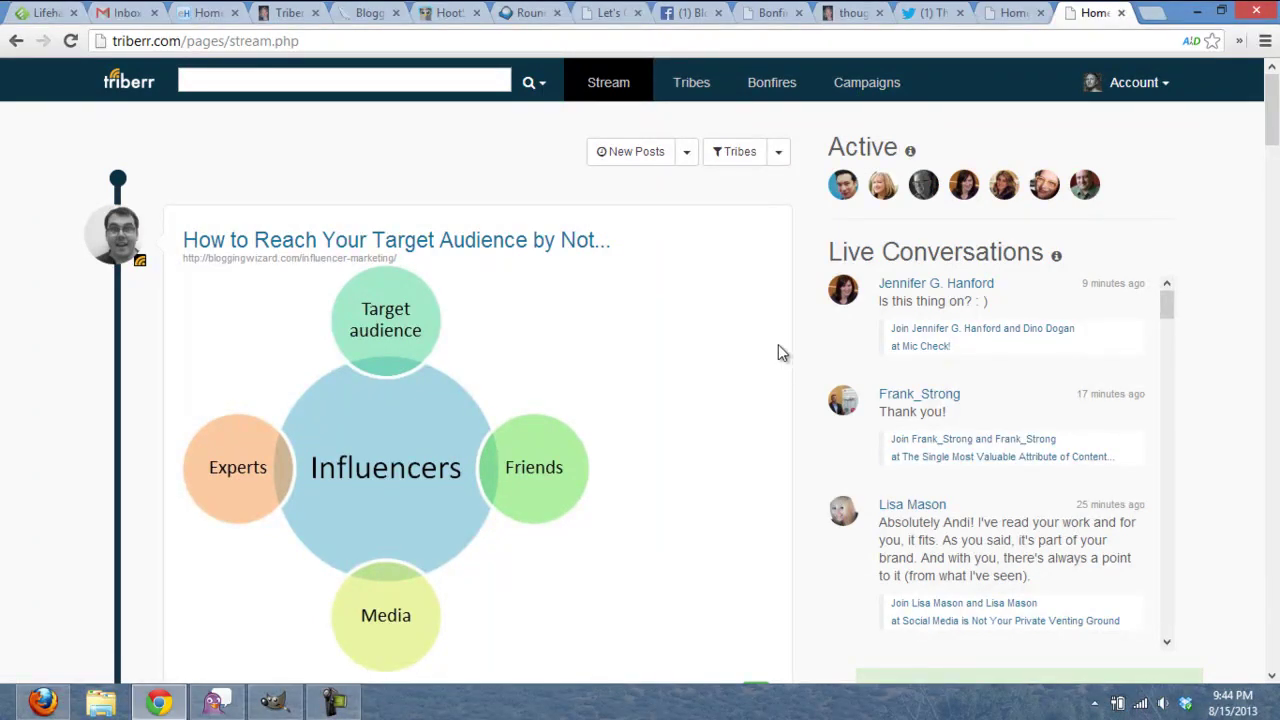
- Browse the active Campaigns list, such as Moms for Cottonelle and Humorists for Cottonelle
click(863, 90)
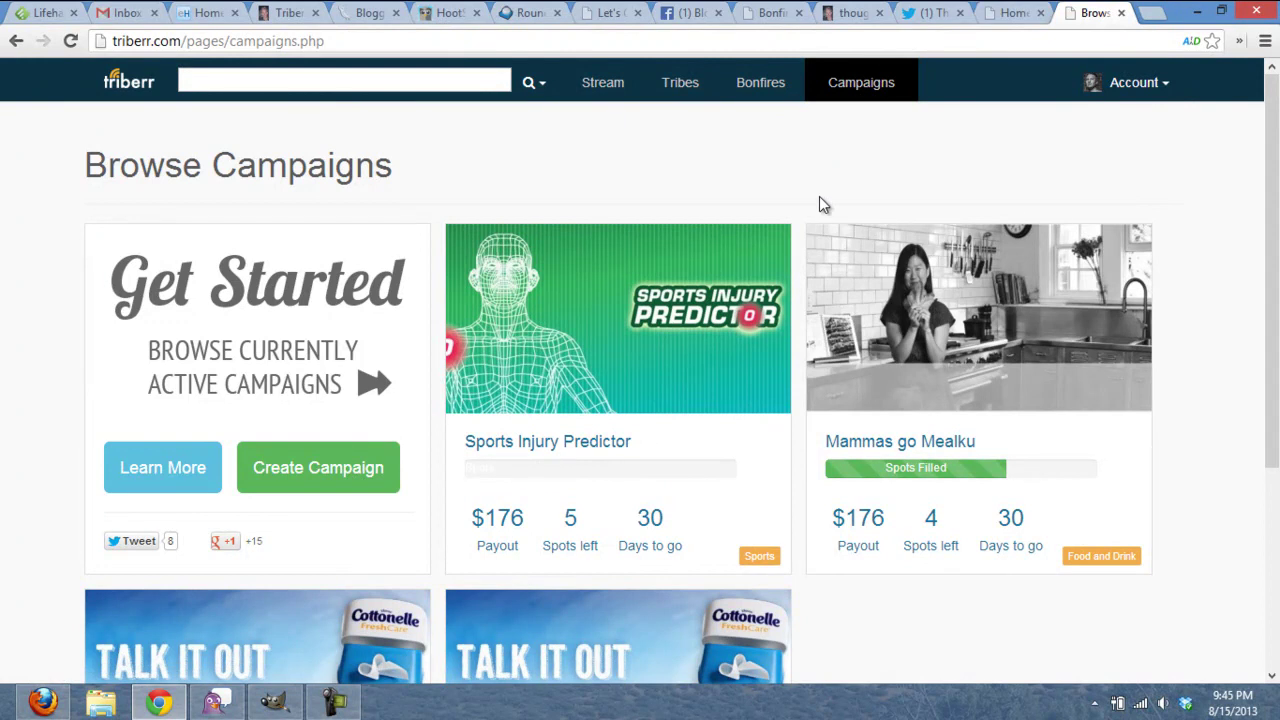
scroll(820, 200, down, 1)
scroll(820, 203, down, 2)
scroll(824, 420, down, 1)
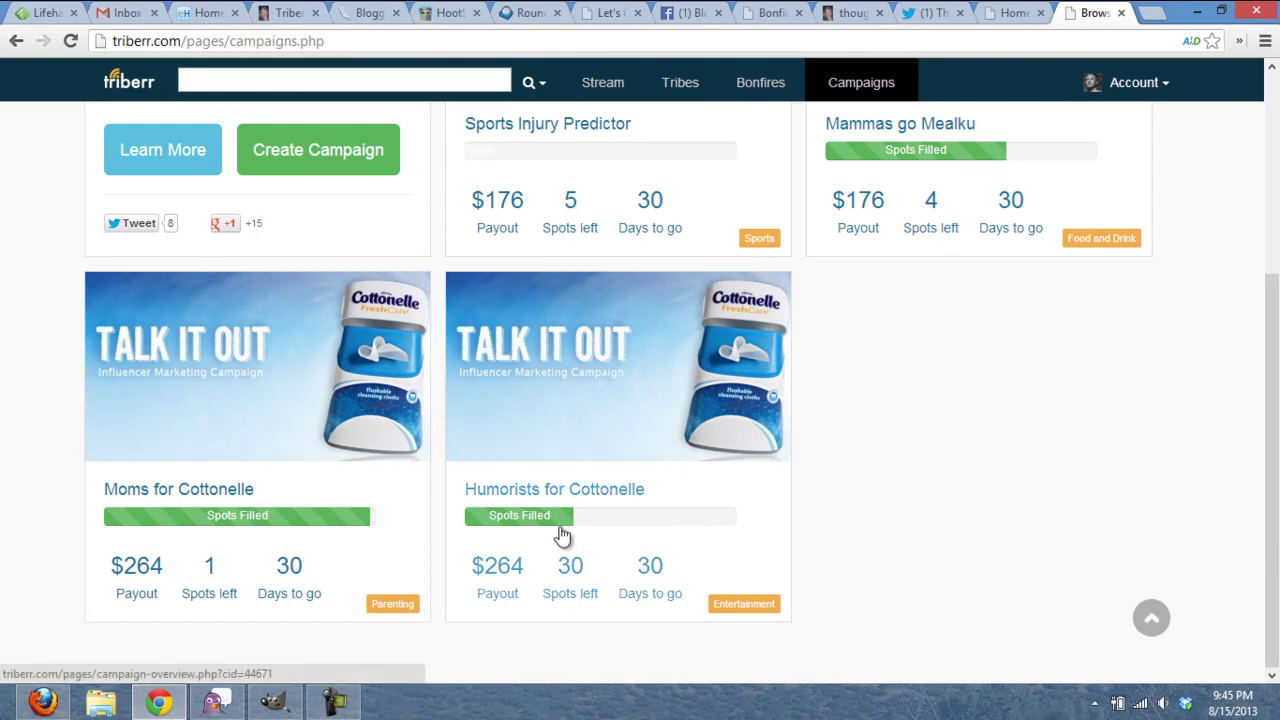
click(568, 454)
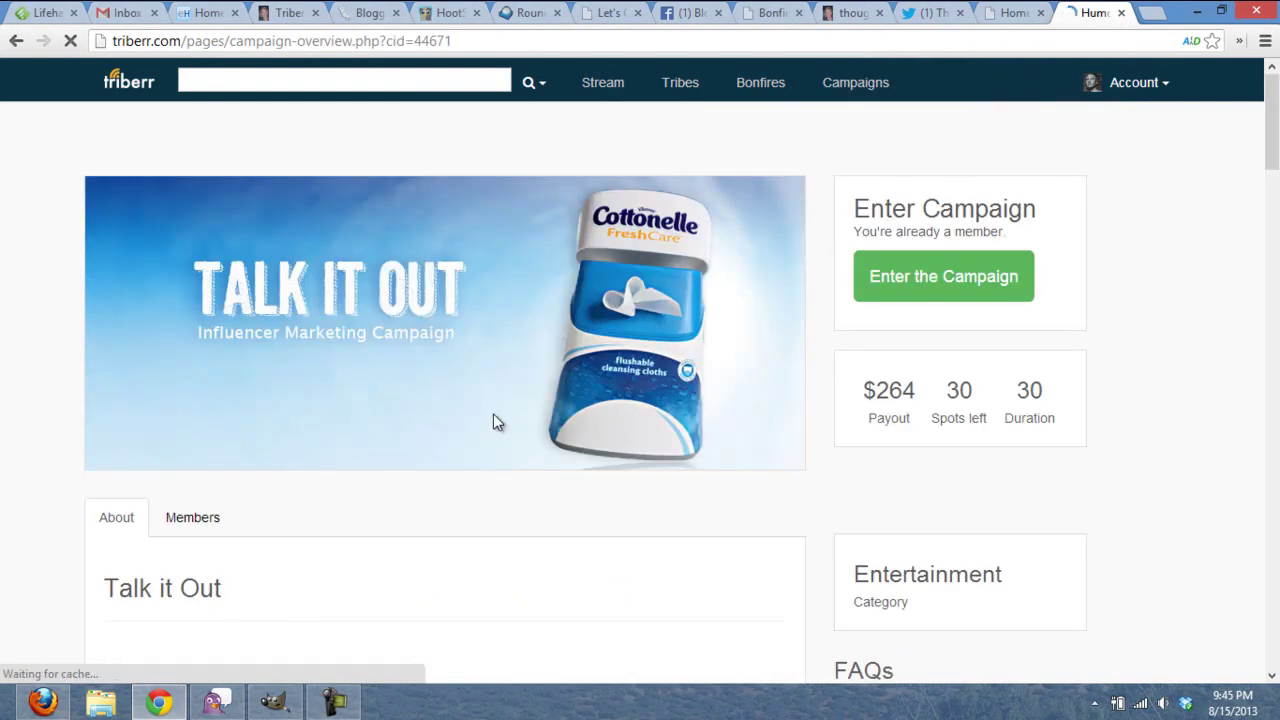
scroll(69, 410, down, 3)
scroll(69, 414, up, 3)
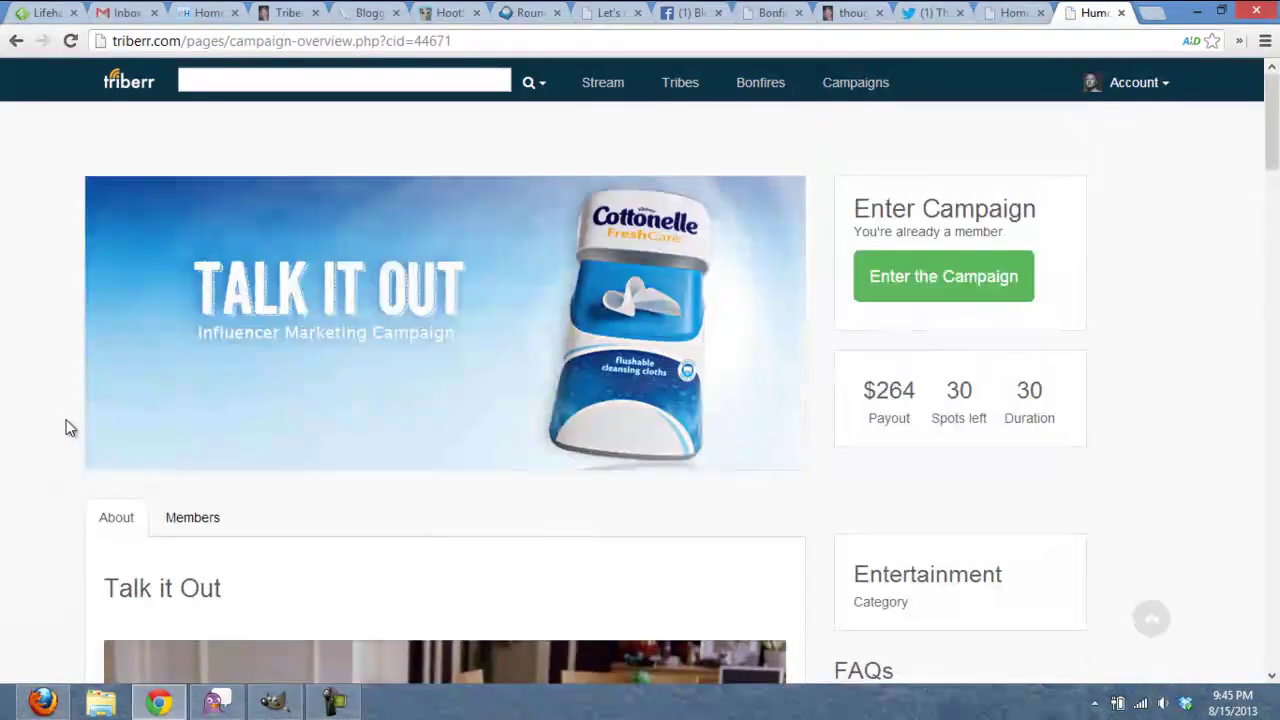
click(18, 41)
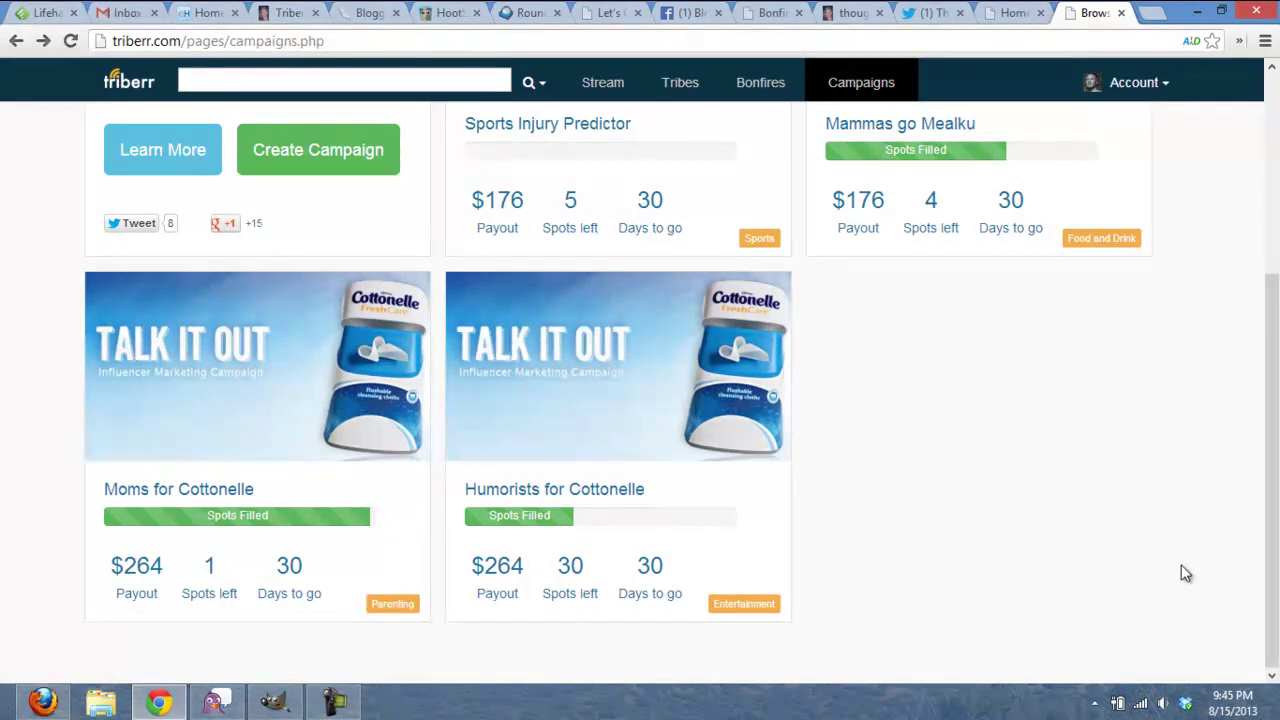
scroll(1188, 573, up, 1)
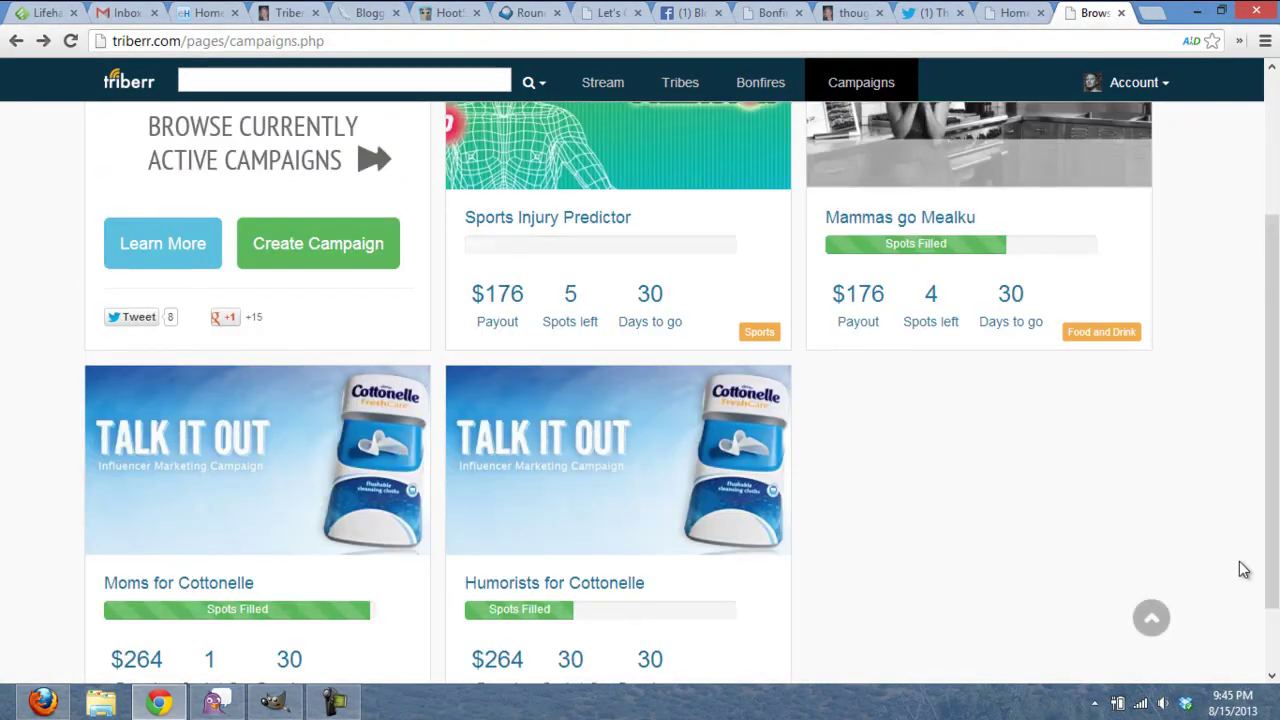
scroll(1237, 546, up, 2)
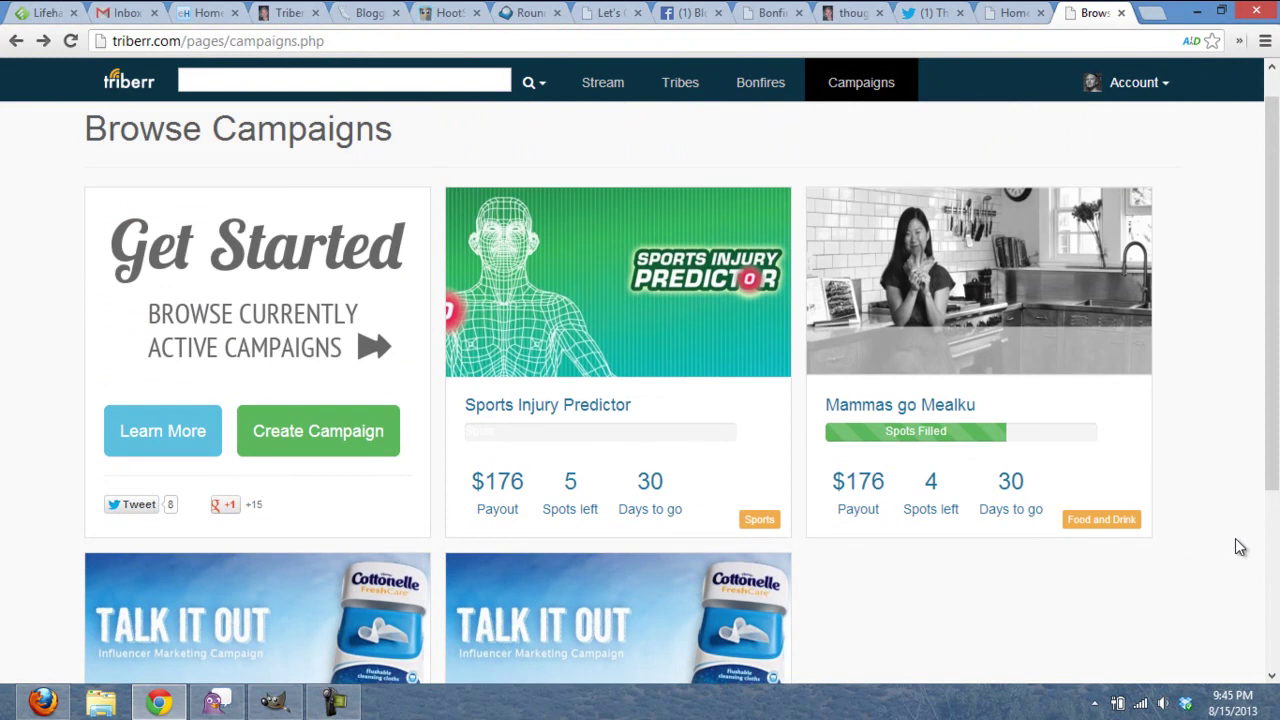